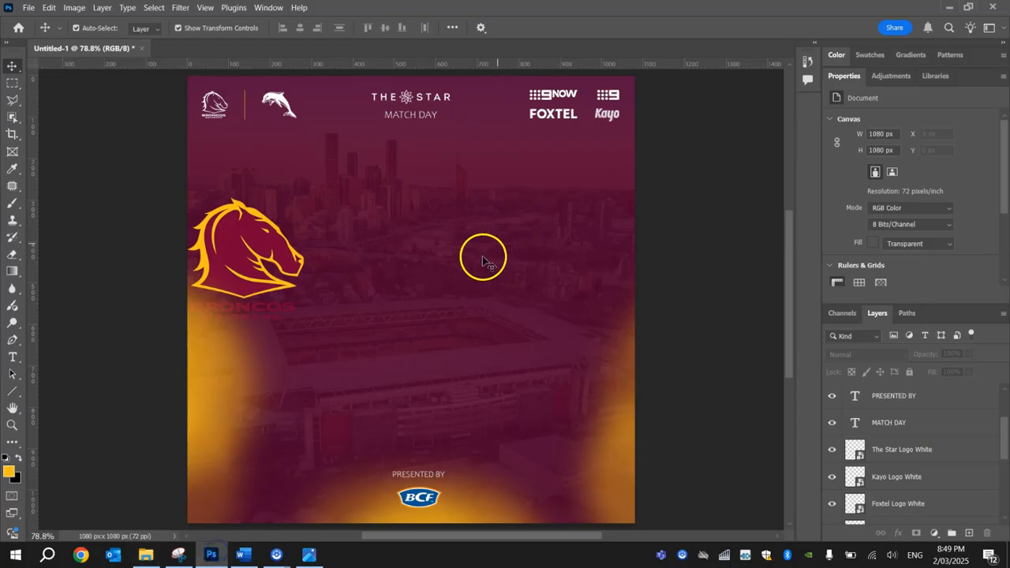
Open the image Reynolds & Walsh.jpg from the Tutorial folder.
click(27, 7)
click(39, 29)
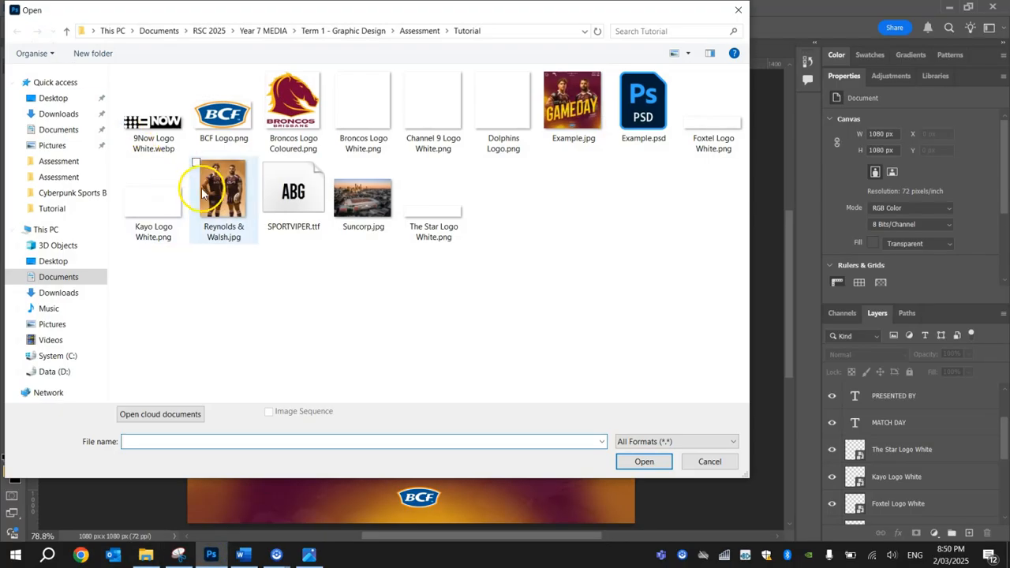
click(202, 193)
click(641, 461)
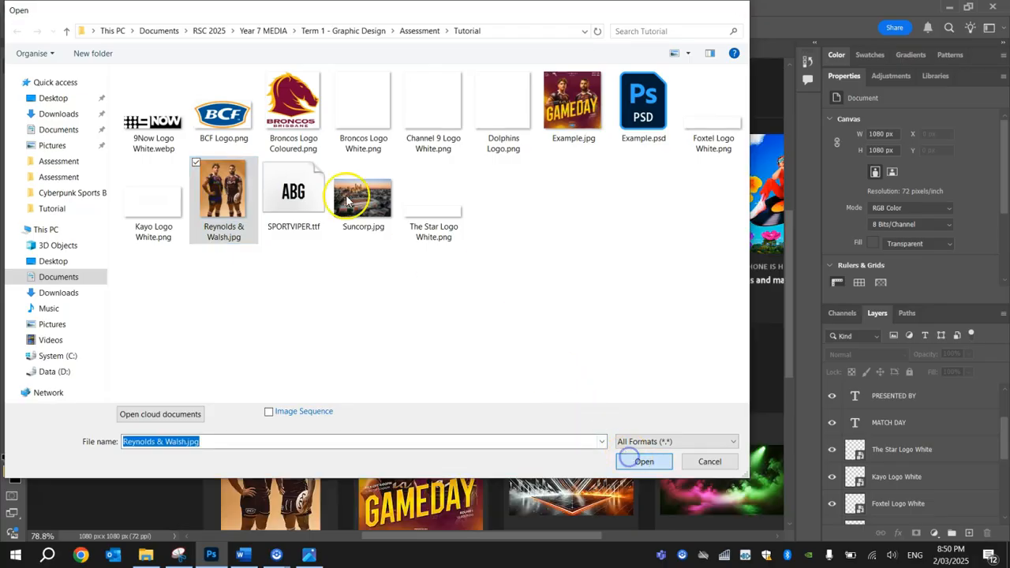
In the player photo, select the right-hand player holding the ball with the Object Selection Tool.
click(114, 48)
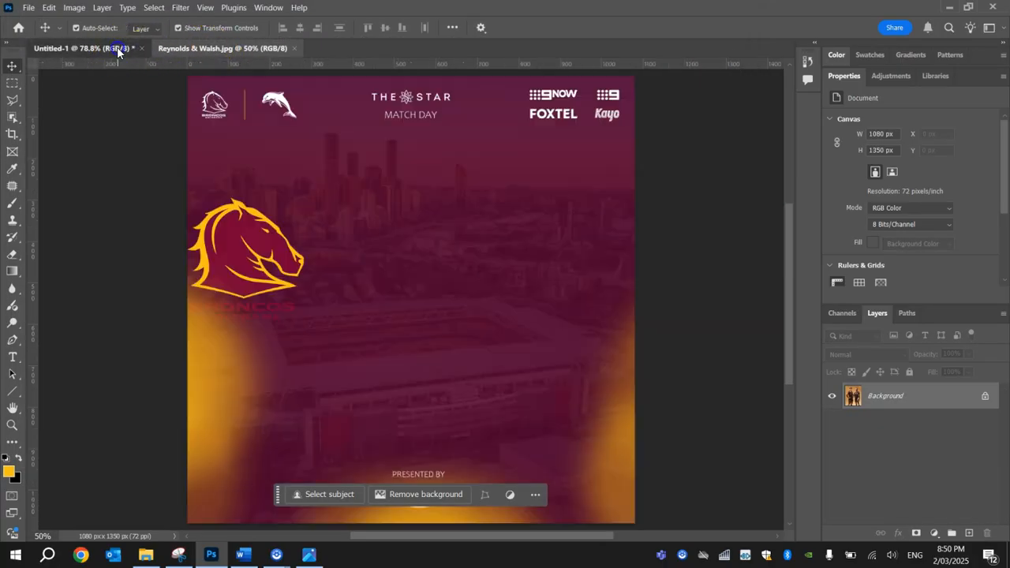
click(190, 49)
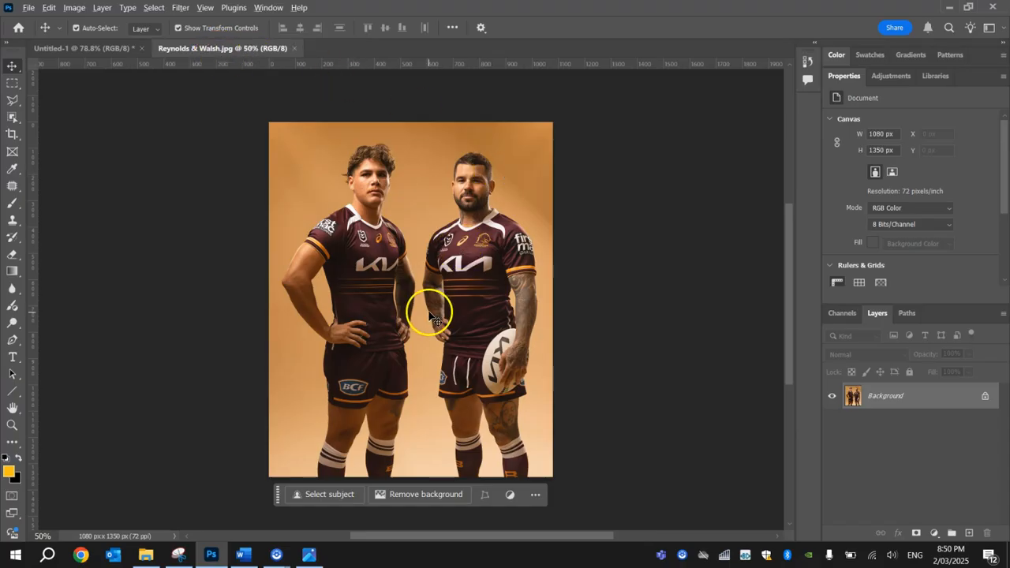
scroll(429, 318, up, 2)
scroll(429, 318, up, 1)
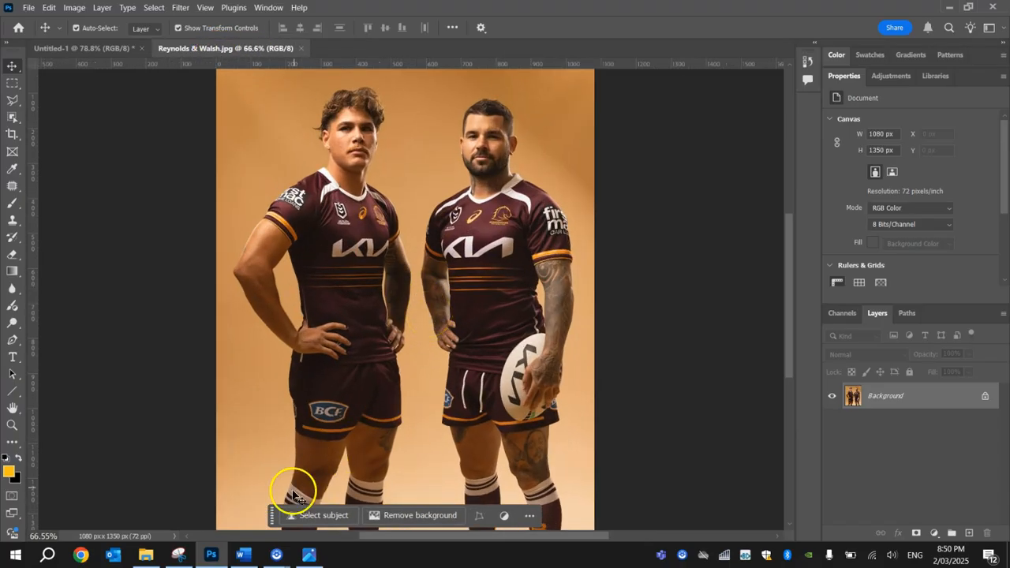
drag(272, 515, 637, 495)
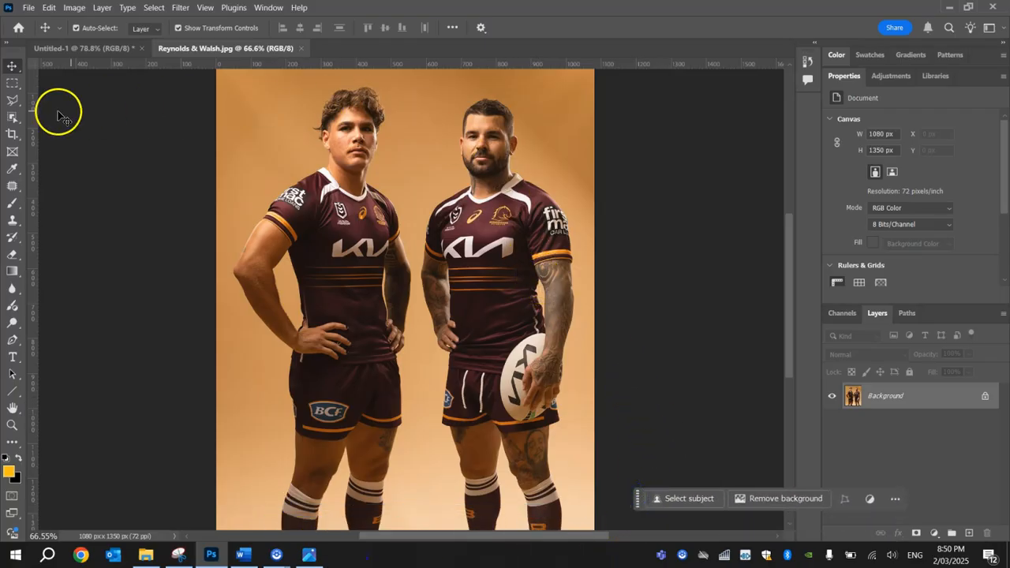
click(11, 118)
drag(11, 118, 78, 122)
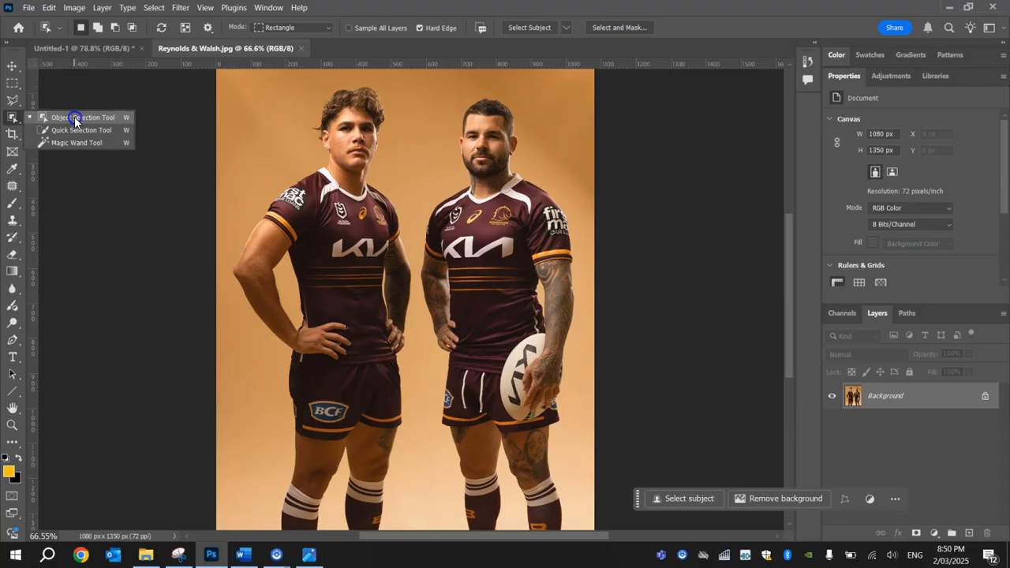
click(75, 118)
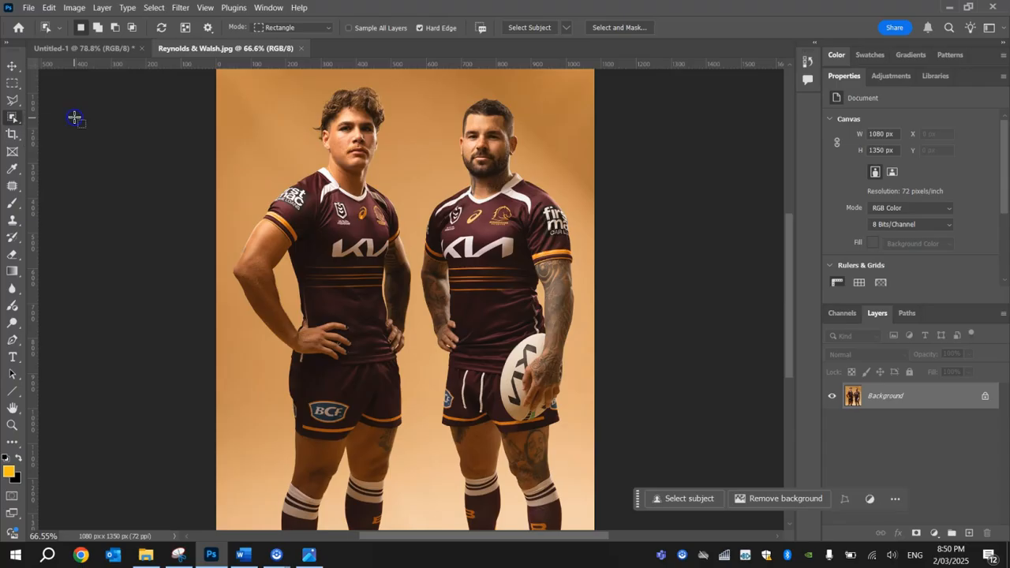
click(503, 222)
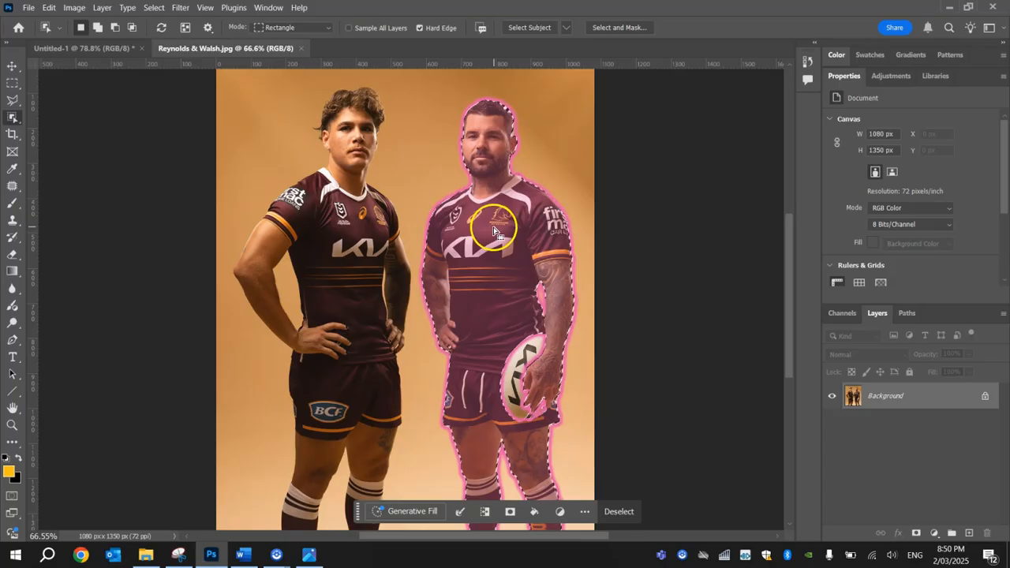
Refine the player selection around the ball and hand using the Quick Selection Tool.
key(ctrl+d)
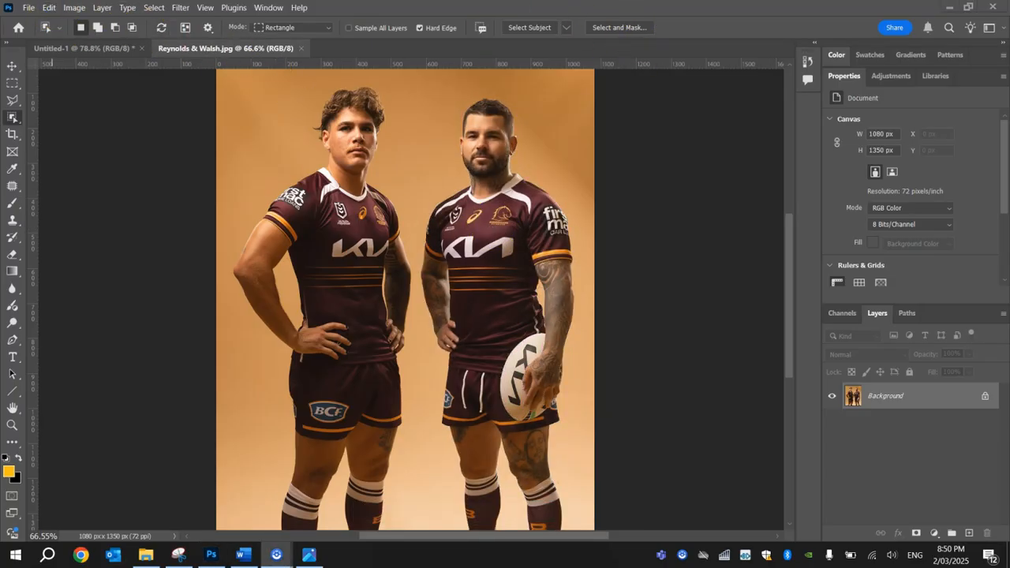
key(ctrl+z)
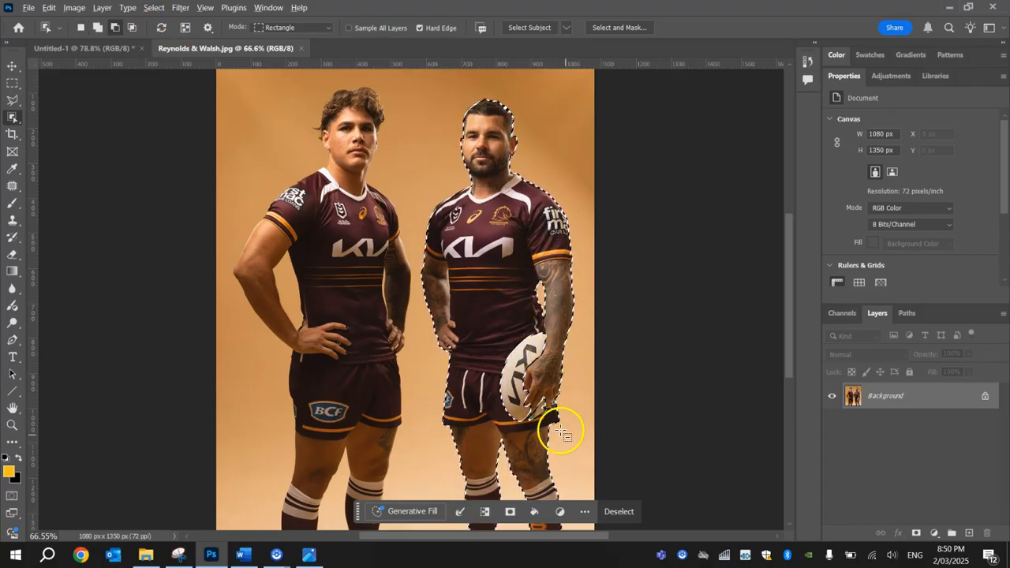
scroll(579, 439, up, 6)
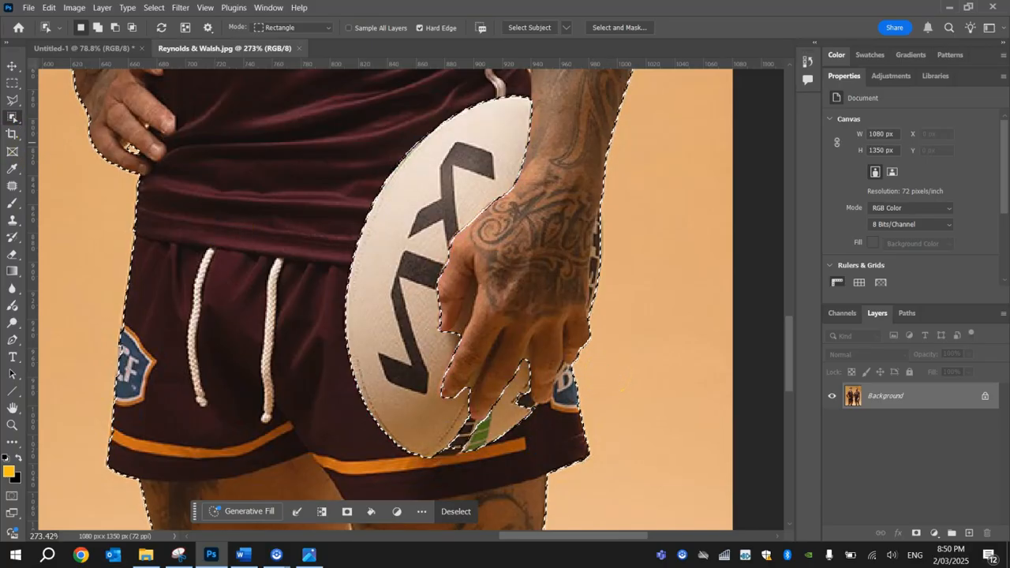
drag(10, 116, 43, 127)
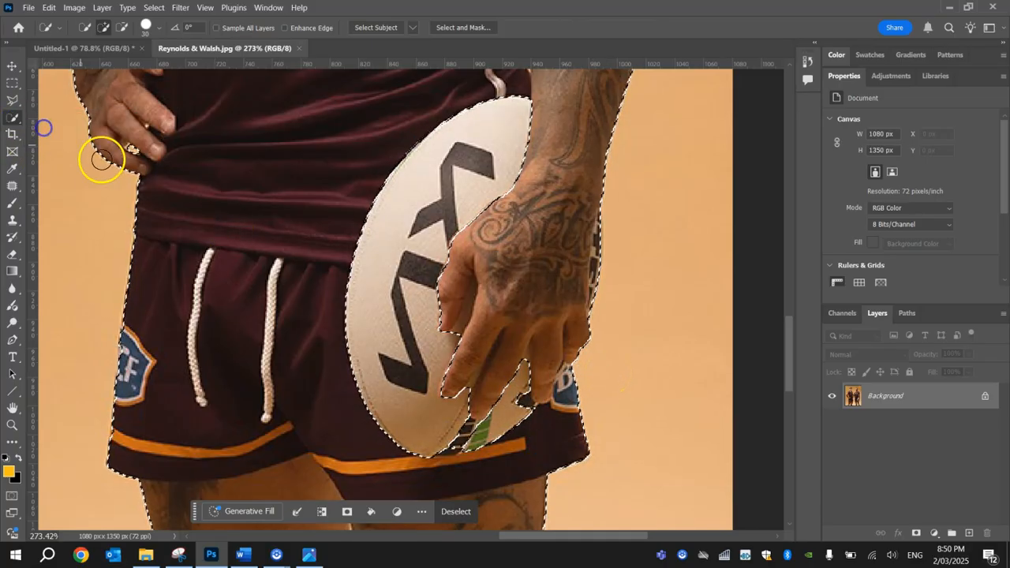
click(464, 426)
mouse_move(452, 420)
mouse_down()
mouse_move(409, 380)
mouse_move(401, 345)
mouse_move(417, 323)
mouse_move(439, 342)
mouse_move(430, 291)
mouse_move(462, 233)
mouse_up()
mouse_move(397, 259)
mouse_down()
mouse_move(415, 142)
mouse_move(368, 214)
mouse_up()
mouse_move(446, 414)
mouse_down()
mouse_move(483, 380)
mouse_move(495, 421)
mouse_move(554, 378)
mouse_move(559, 362)
mouse_move(517, 425)
mouse_move(539, 392)
mouse_move(519, 265)
mouse_move(525, 130)
mouse_up()
Copy the selected right-hand player.
scroll(469, 327, down, 5)
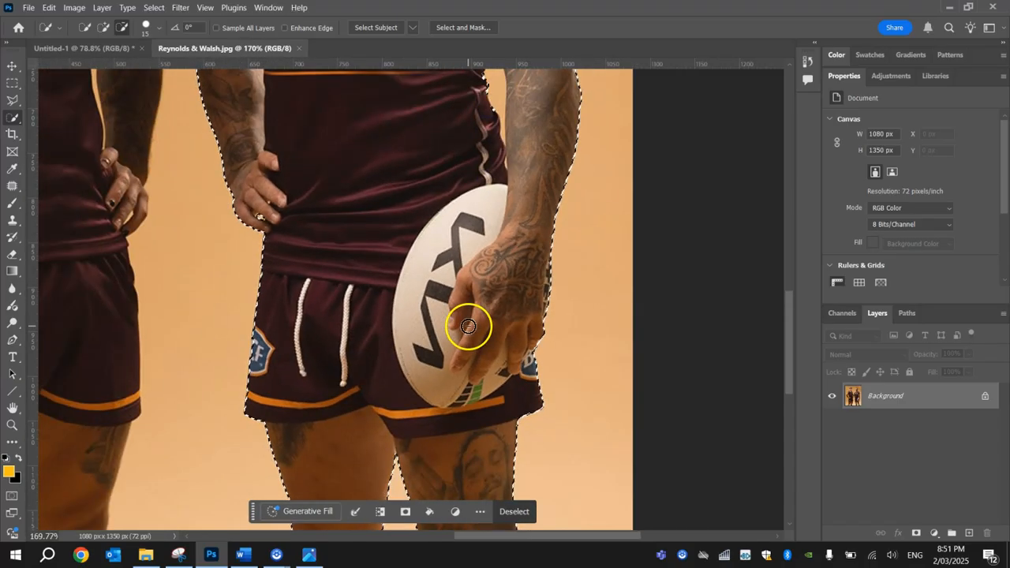
scroll(456, 342, down, 3)
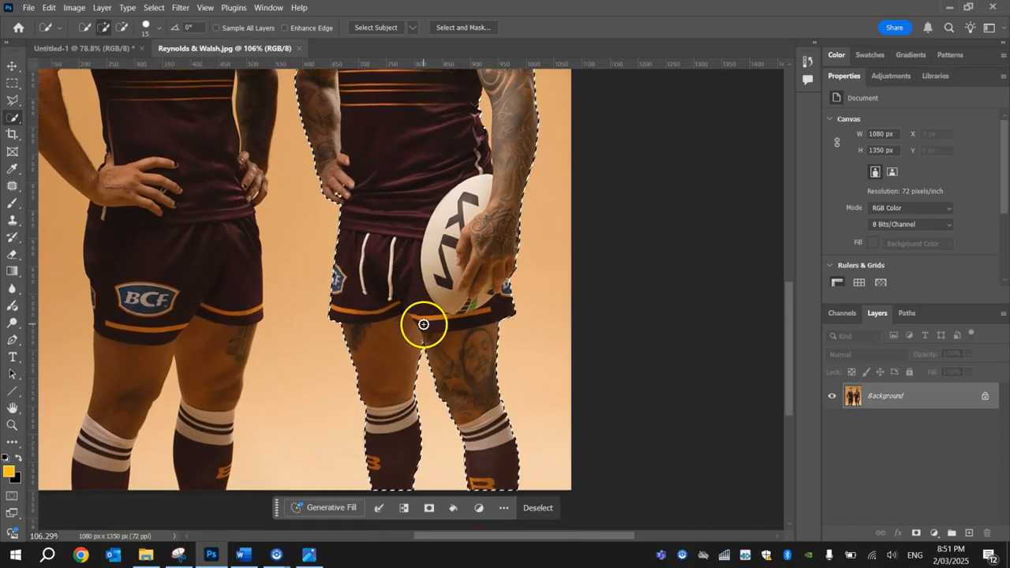
scroll(423, 323, up, 8)
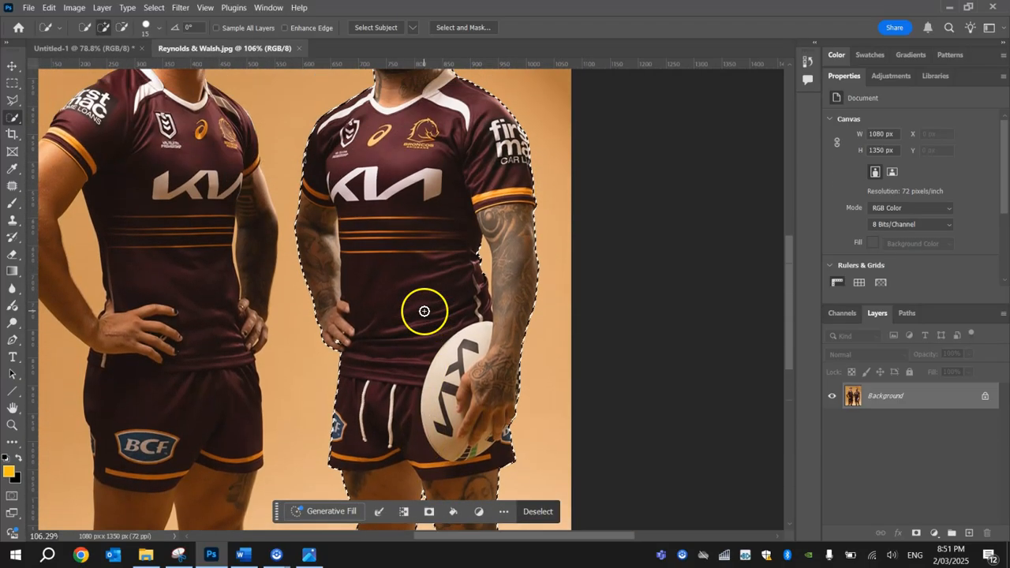
scroll(424, 319, down, 4)
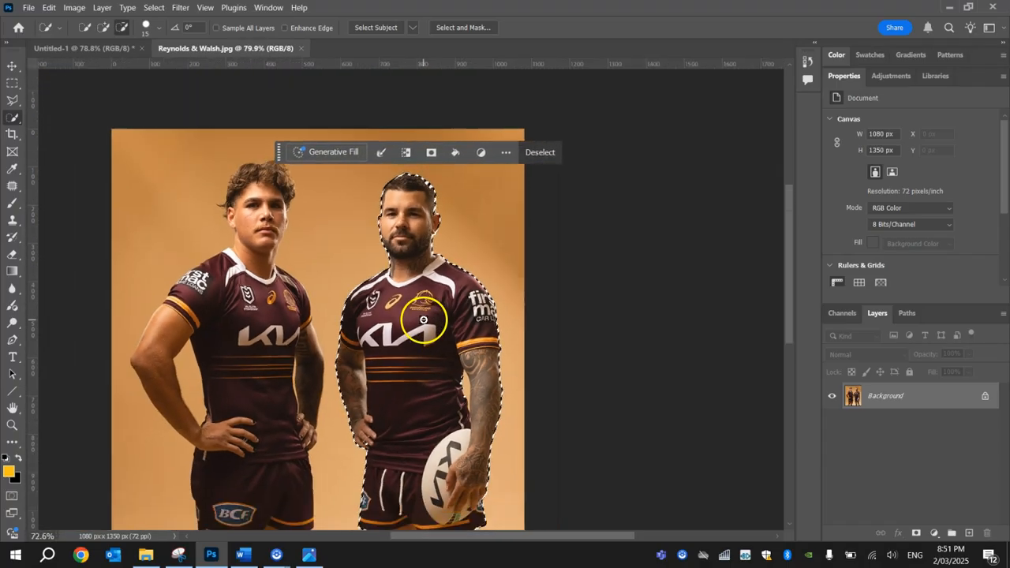
scroll(427, 418, down, 2)
scroll(427, 422, down, 2)
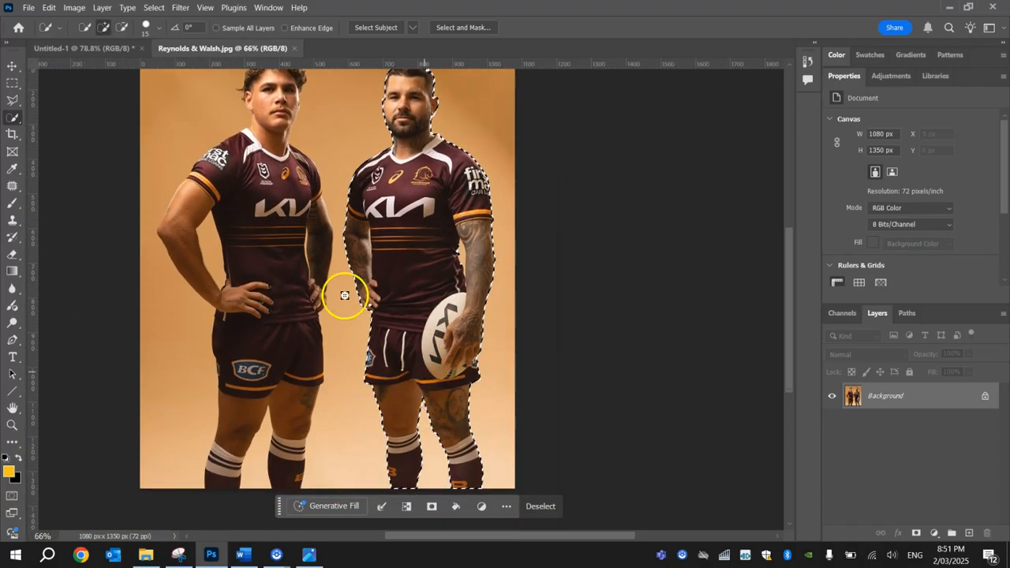
right_click(11, 117)
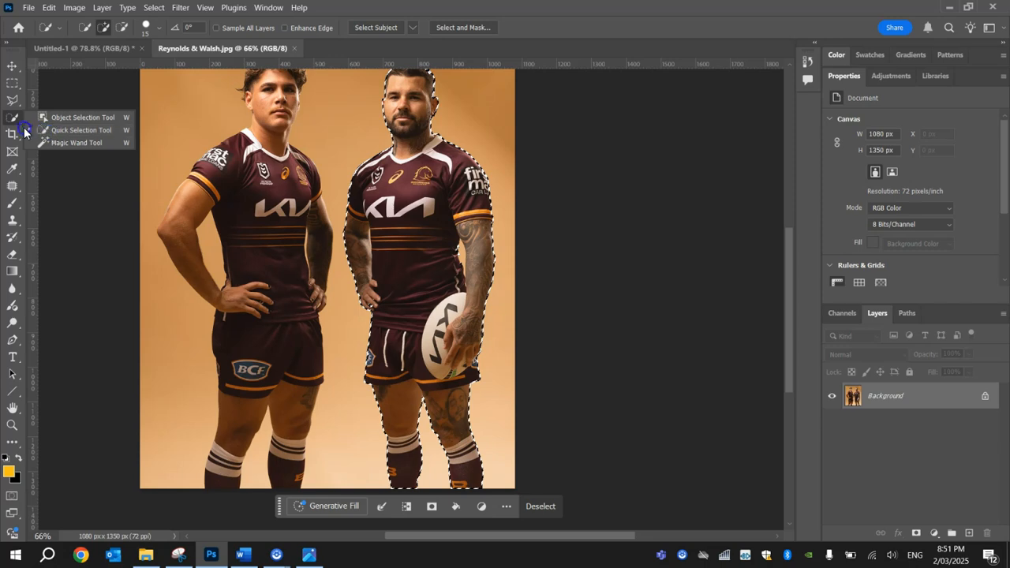
click(16, 120)
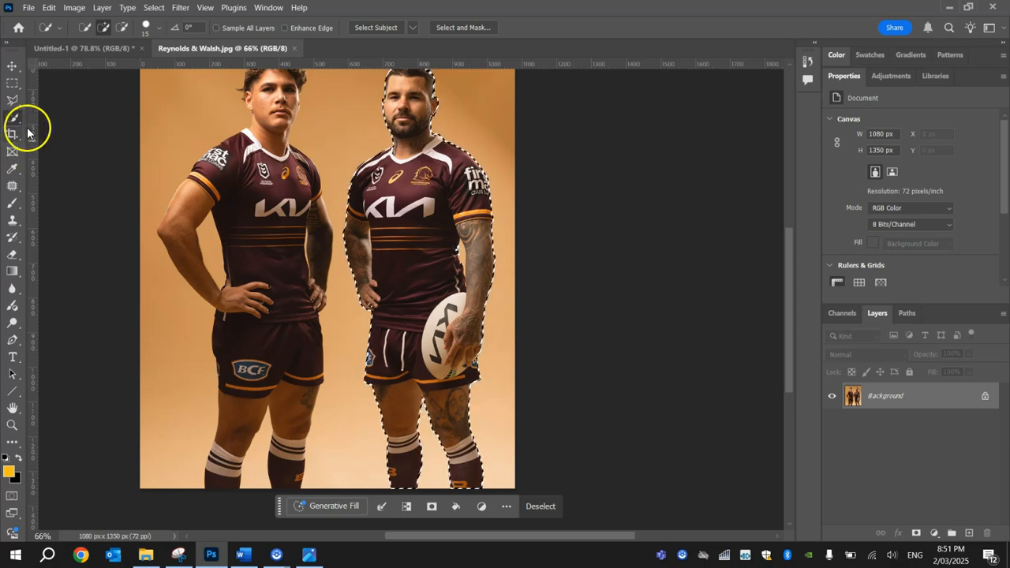
key(ctrl+d)
click(49, 8)
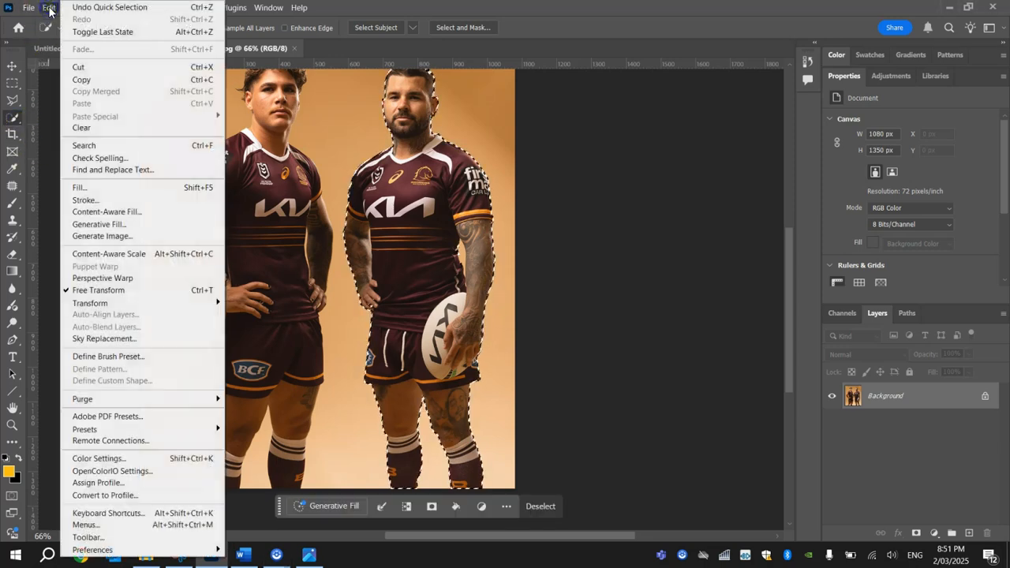
click(85, 81)
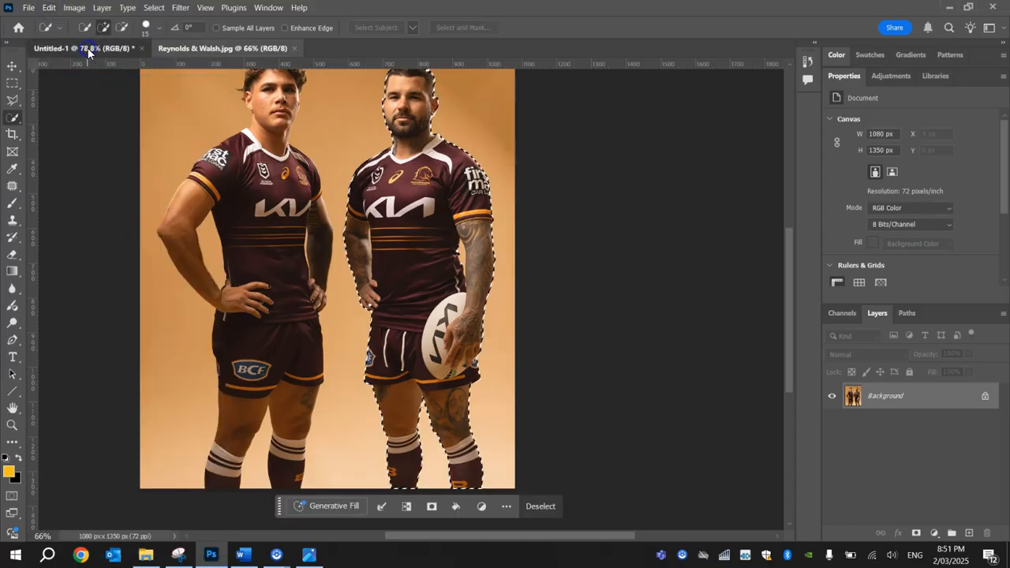
Paste the copied player into the Untitled-1 poster as a new layer.
click(79, 49)
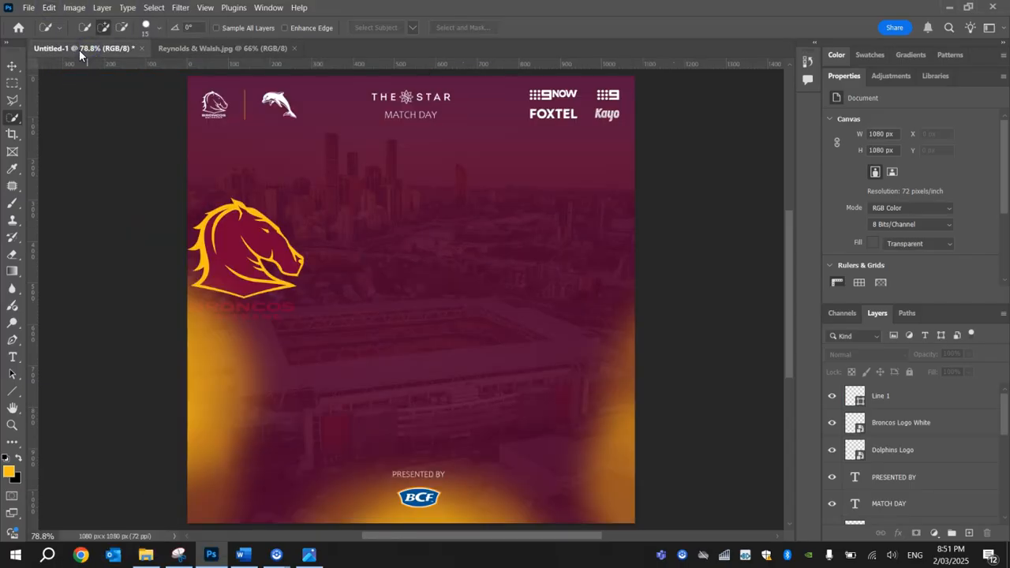
click(49, 8)
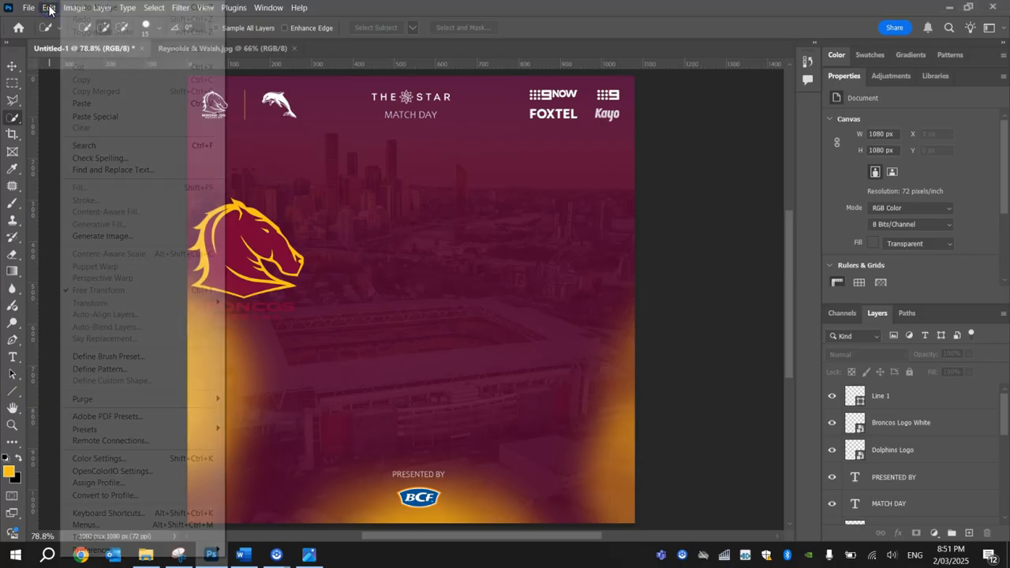
click(84, 103)
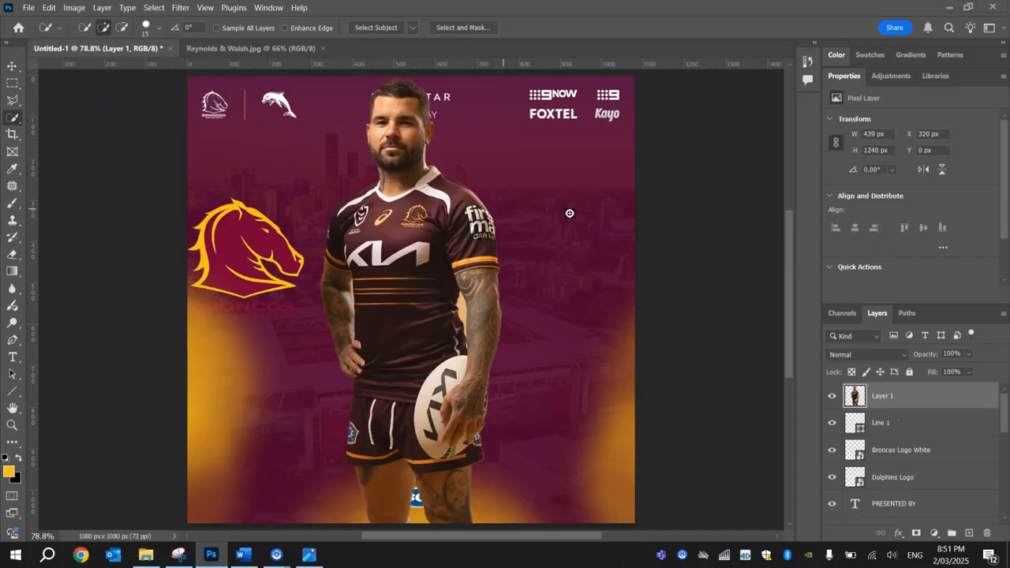
drag(424, 275, 463, 274)
key(ctrl+d)
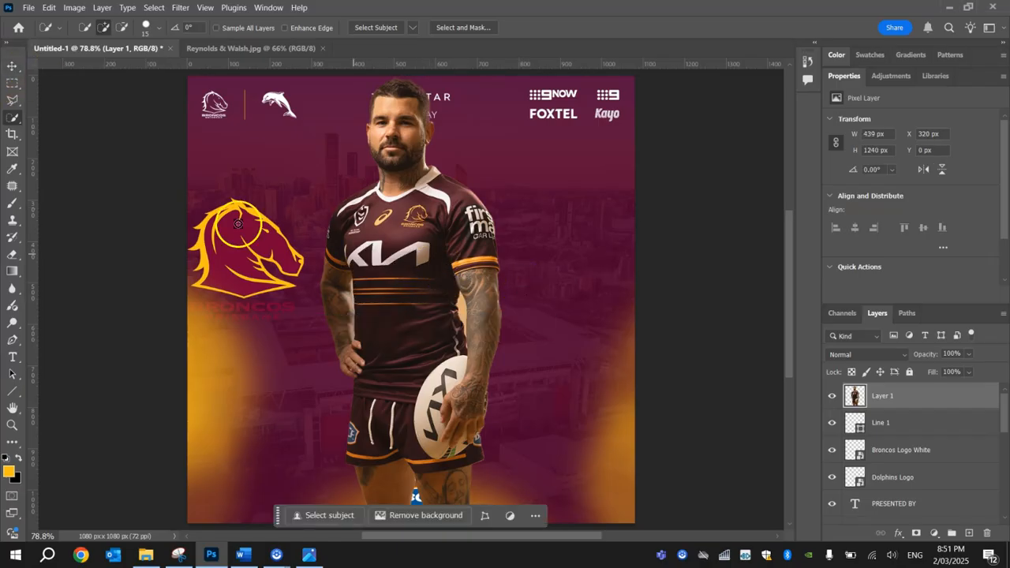
Move the pasted player layer to the poster's right side, about X 621 px and Y 138 px.
click(6, 65)
drag(407, 256, 527, 308)
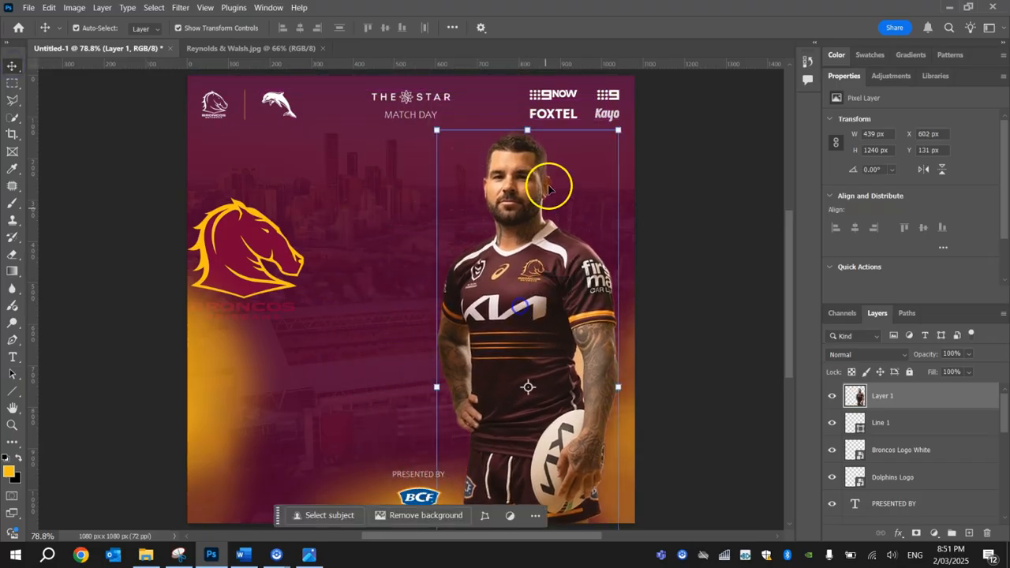
drag(520, 243, 528, 245)
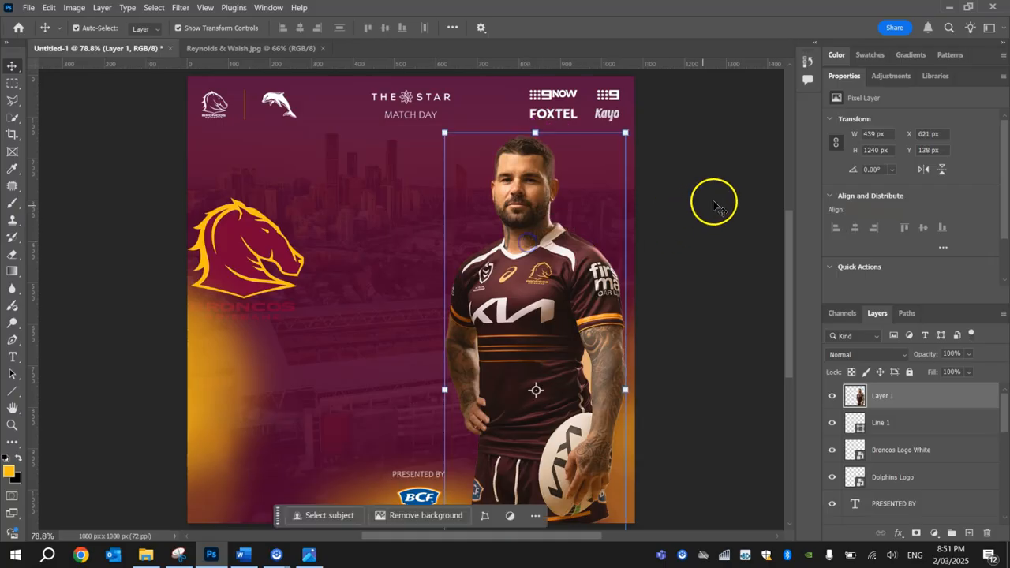
click(716, 205)
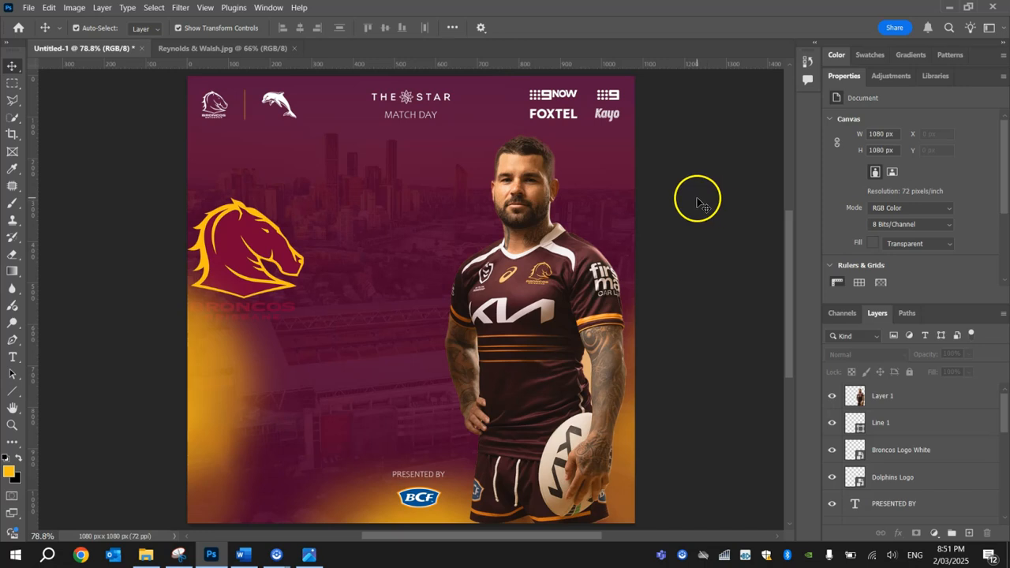
Back in the player photo, select the left-hand player with the Object Selection Tool.
click(201, 48)
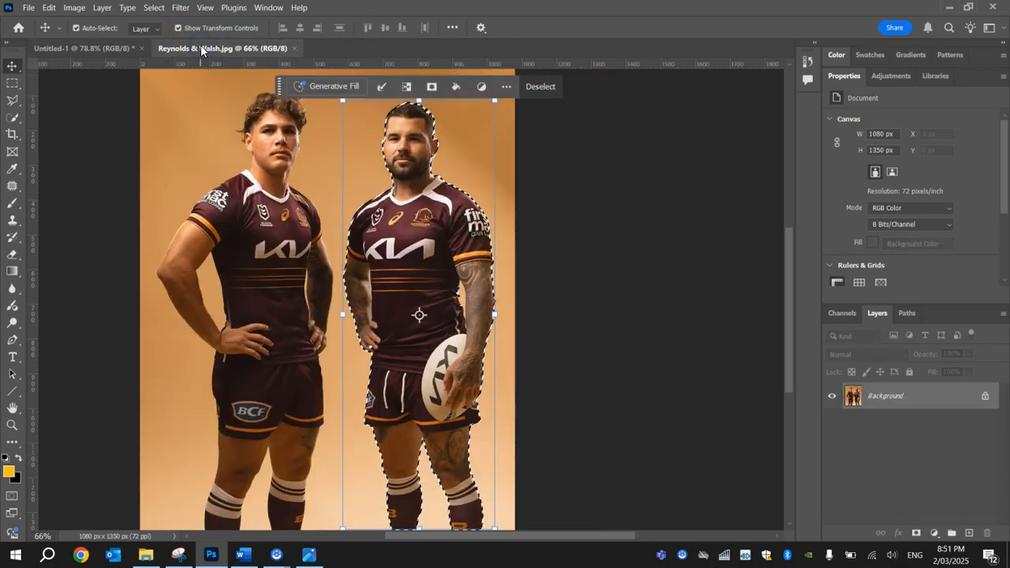
right_click(11, 120)
click(71, 112)
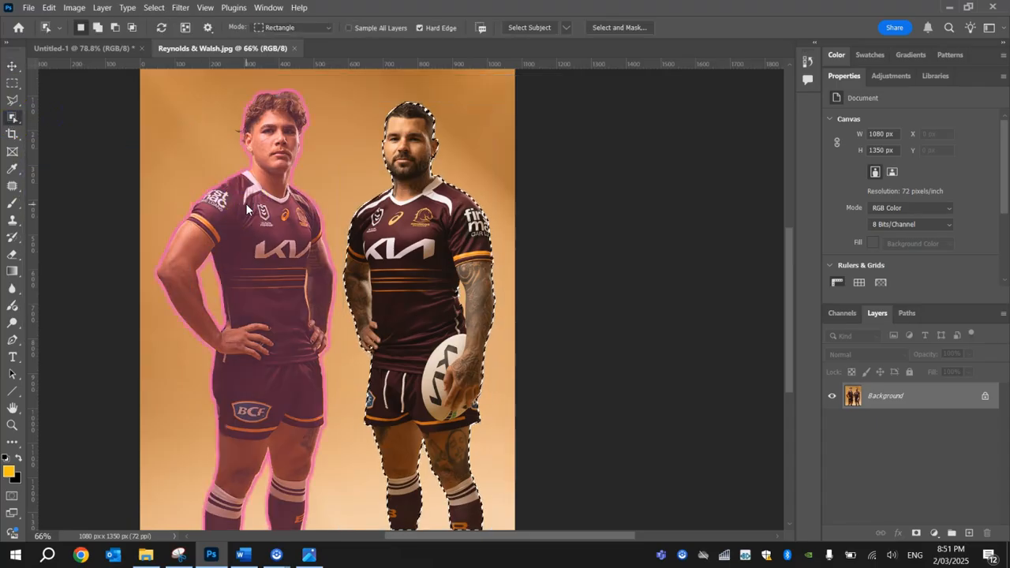
click(246, 209)
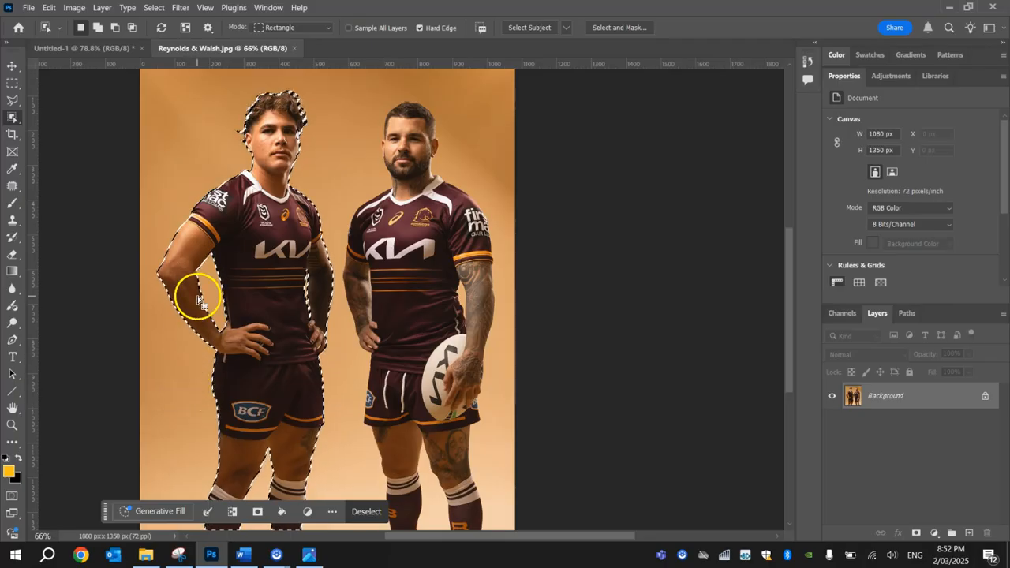
Copy the left-hand player and return to the Untitled-1 poster document.
click(48, 8)
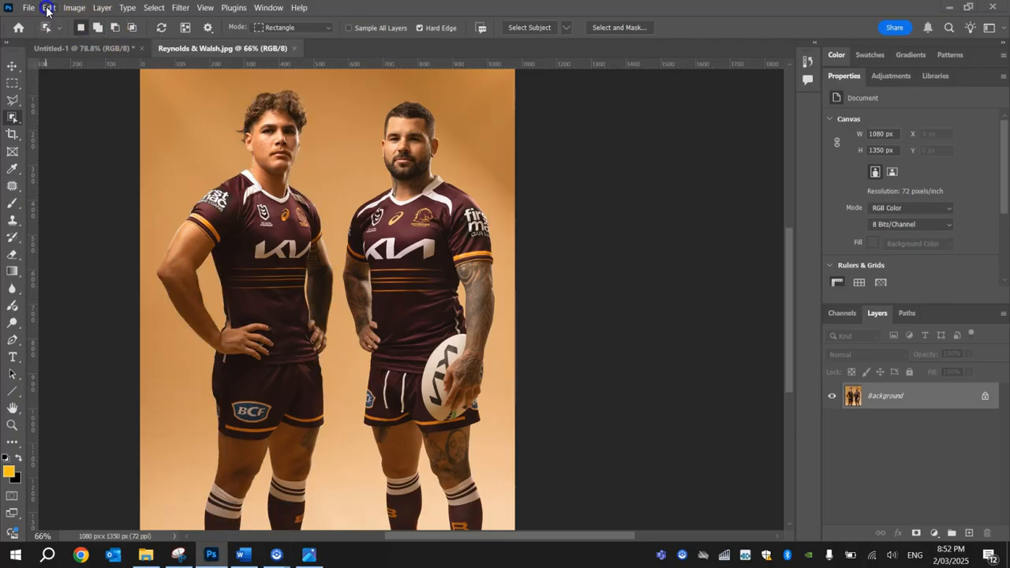
click(103, 83)
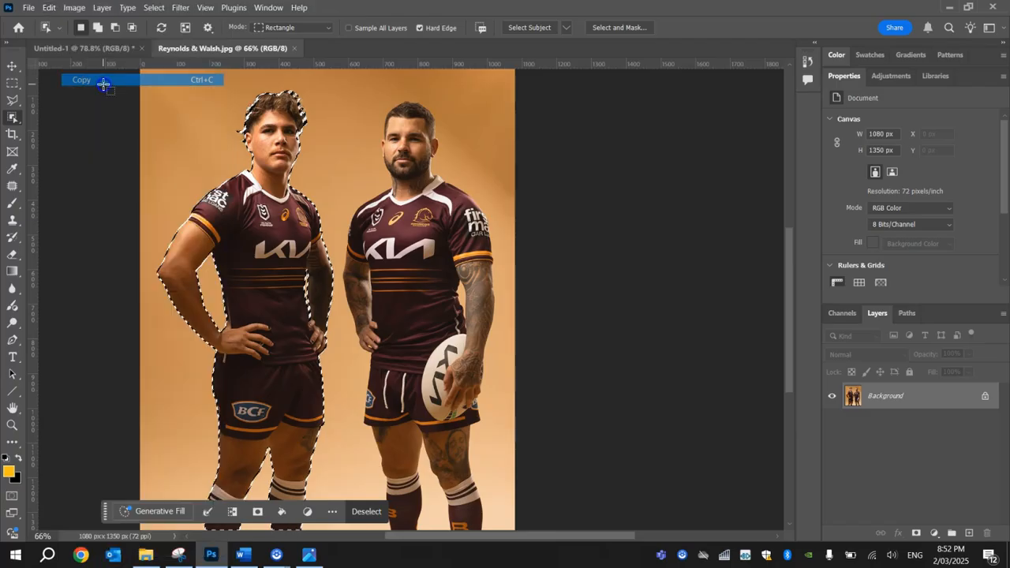
click(75, 47)
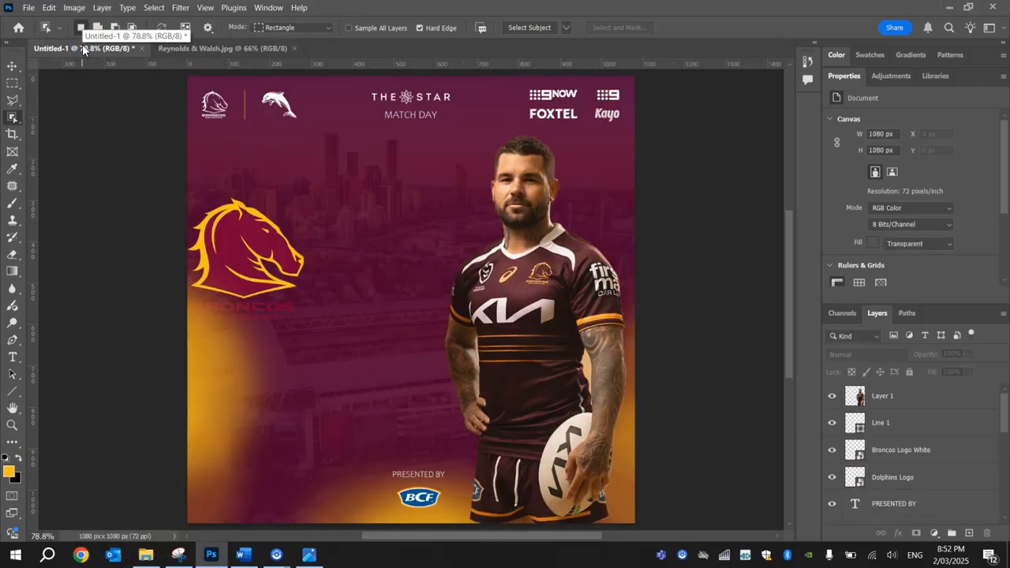
Paste the copied left-hand player into the poster as a new layer.
click(50, 8)
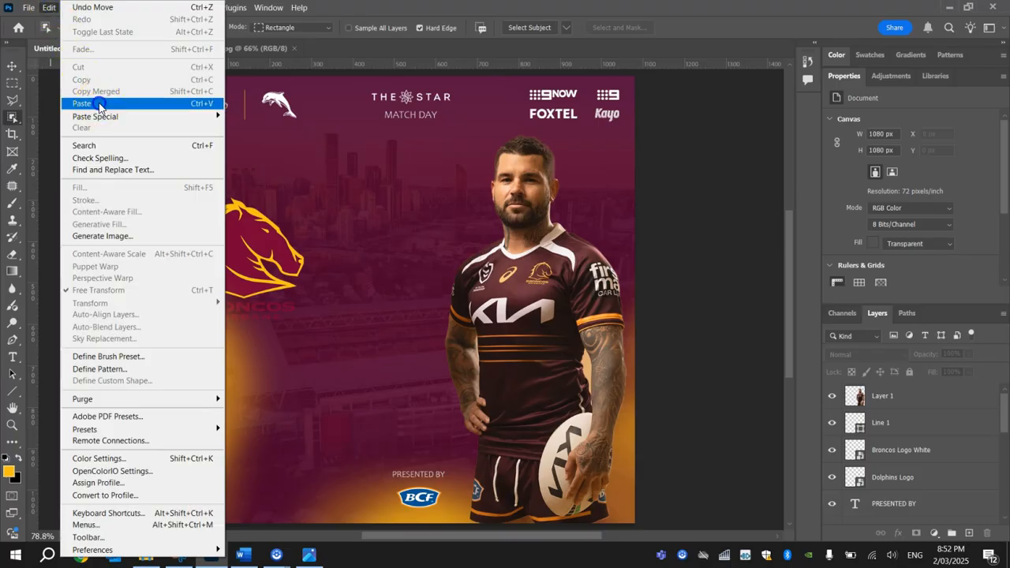
click(99, 104)
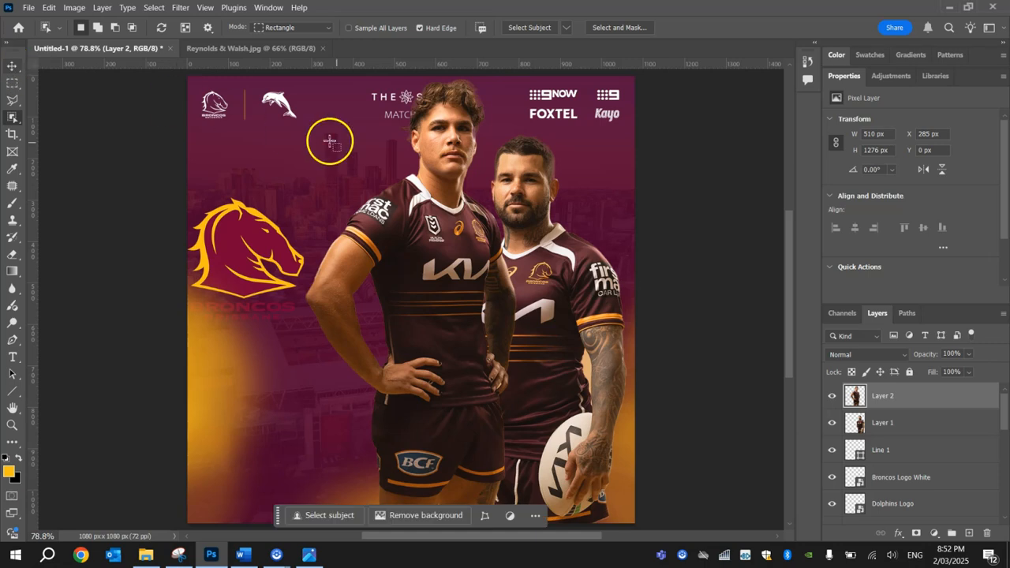
Move the pasted player layer to the poster's left side, about X 8 px and Y 118 px.
drag(427, 182, 411, 209)
key(m)
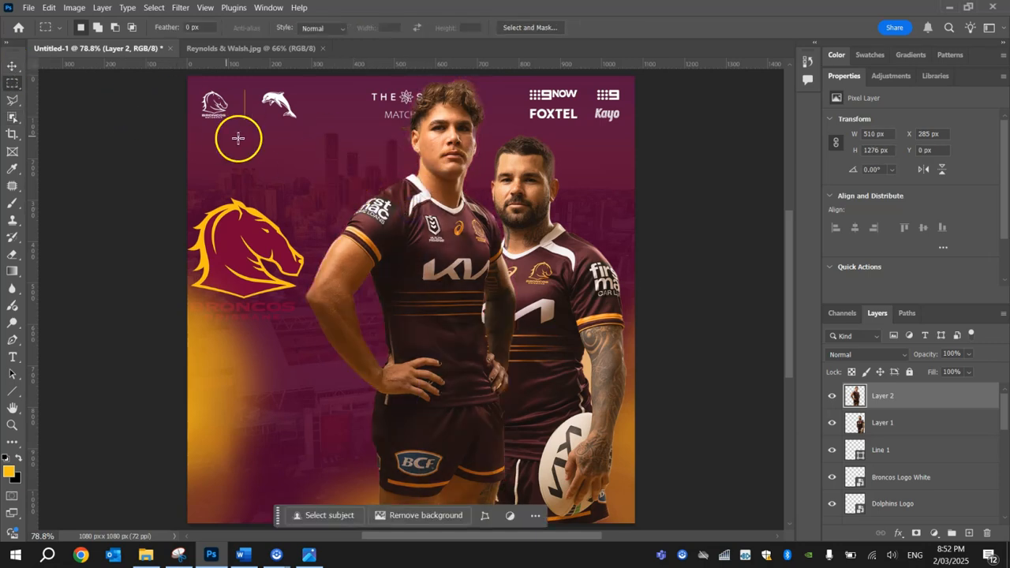
click(6, 65)
drag(462, 186, 311, 299)
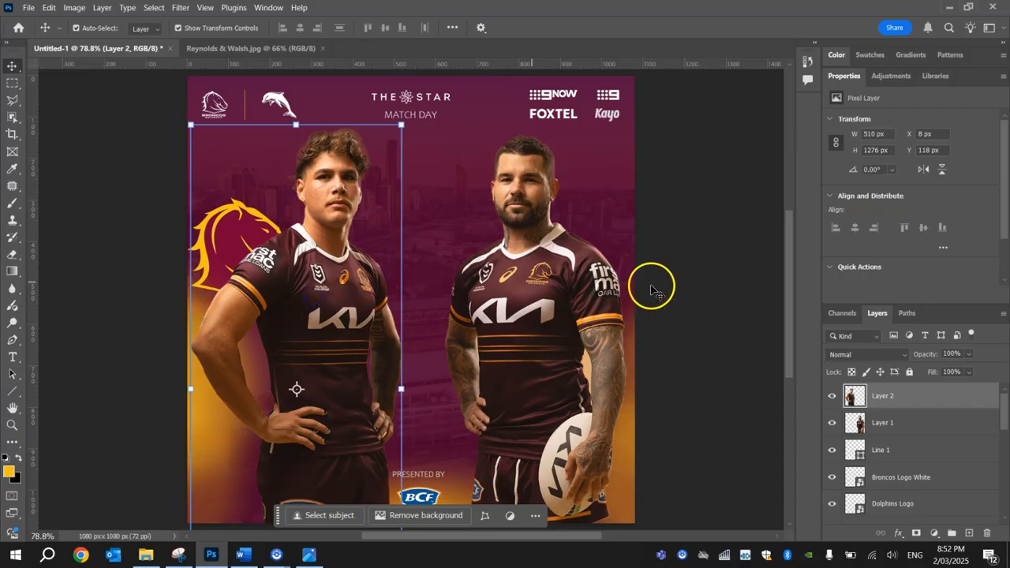
click(679, 264)
click(700, 233)
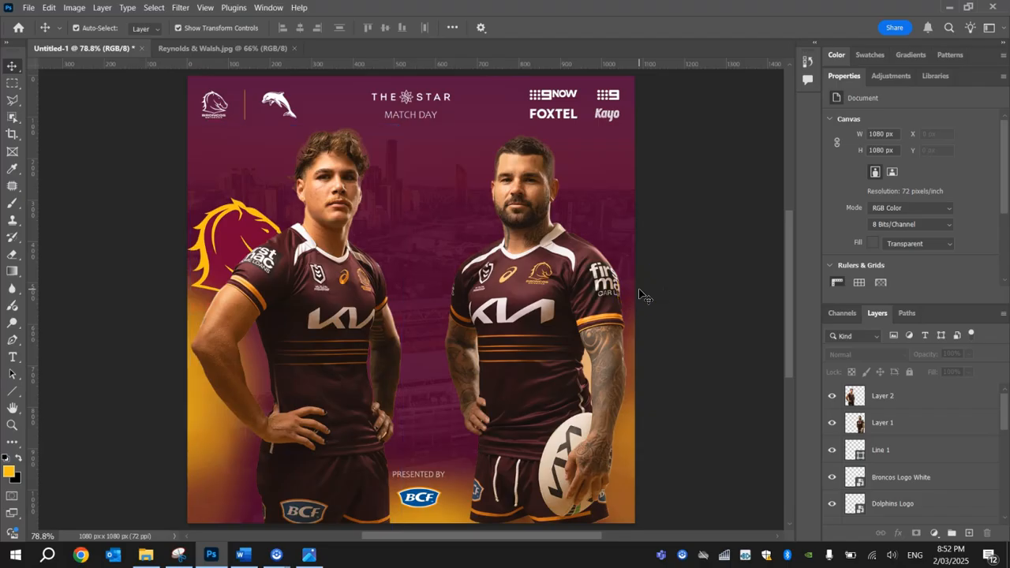
Rename the right-hand player's layer to Reynolds.
click(579, 318)
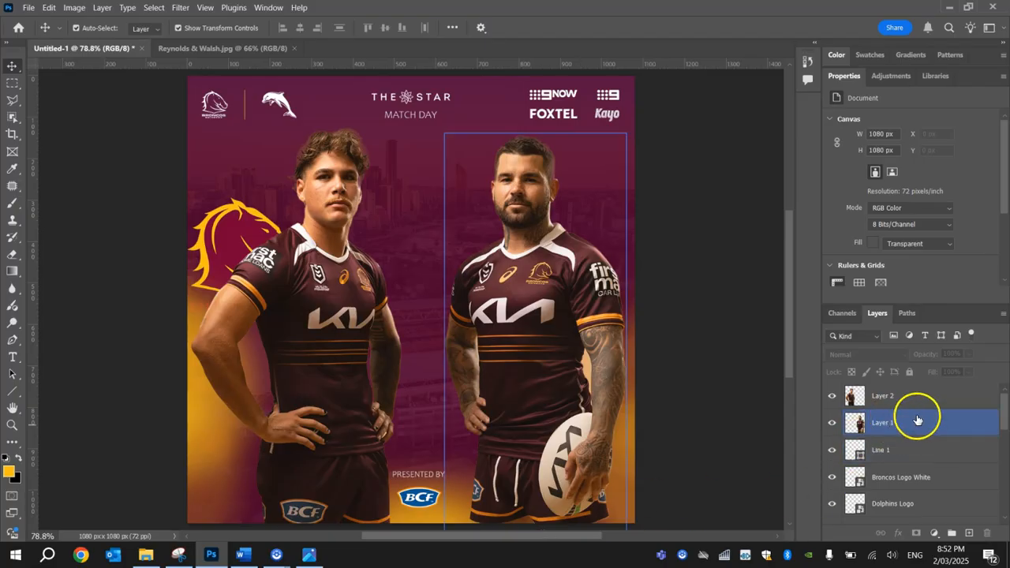
double_click(884, 424)
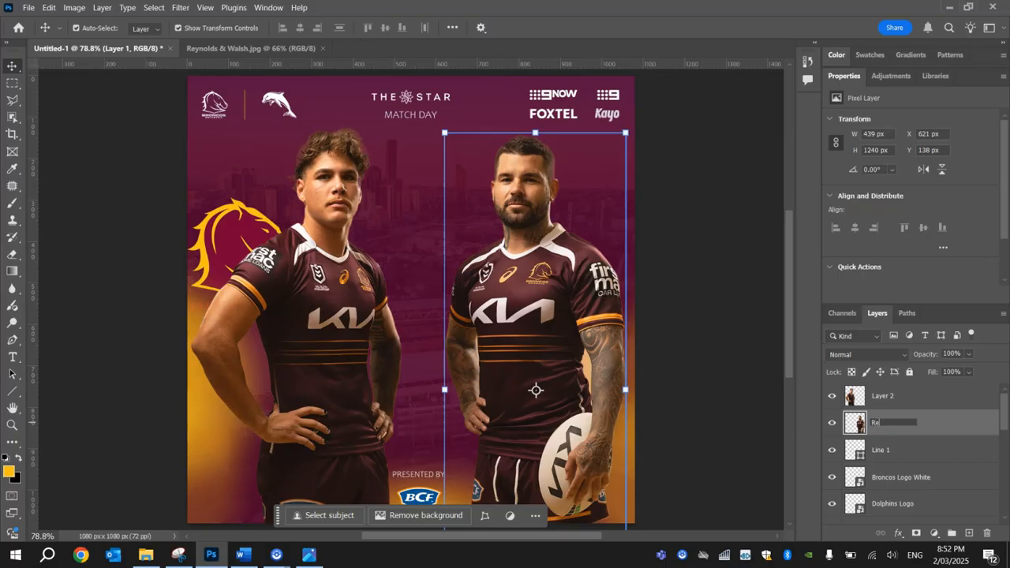
text(Reynolds)
key(Return)
Rename the left-hand player's layer to Walsh.
double_click(884, 395)
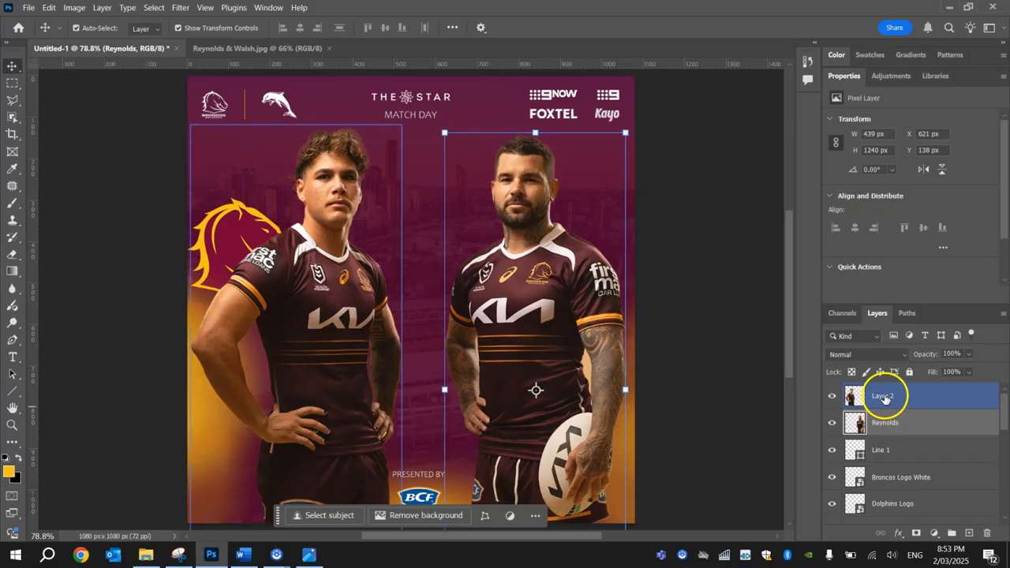
text(Walsh)
key(Return)
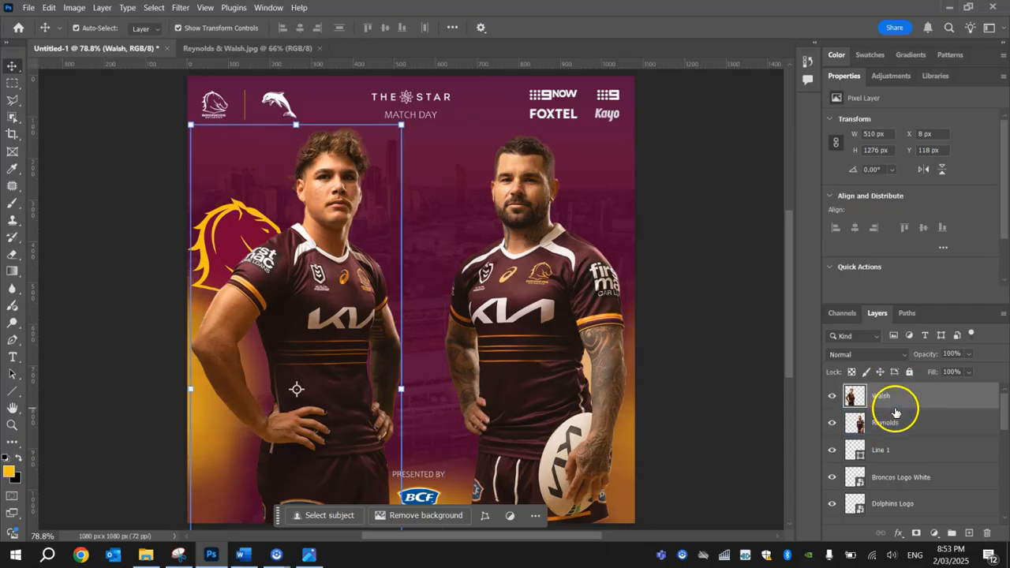
Add a layer mask to the Reynolds layer and choose the Gradient Tool with the basic black-to-white preset.
click(917, 430)
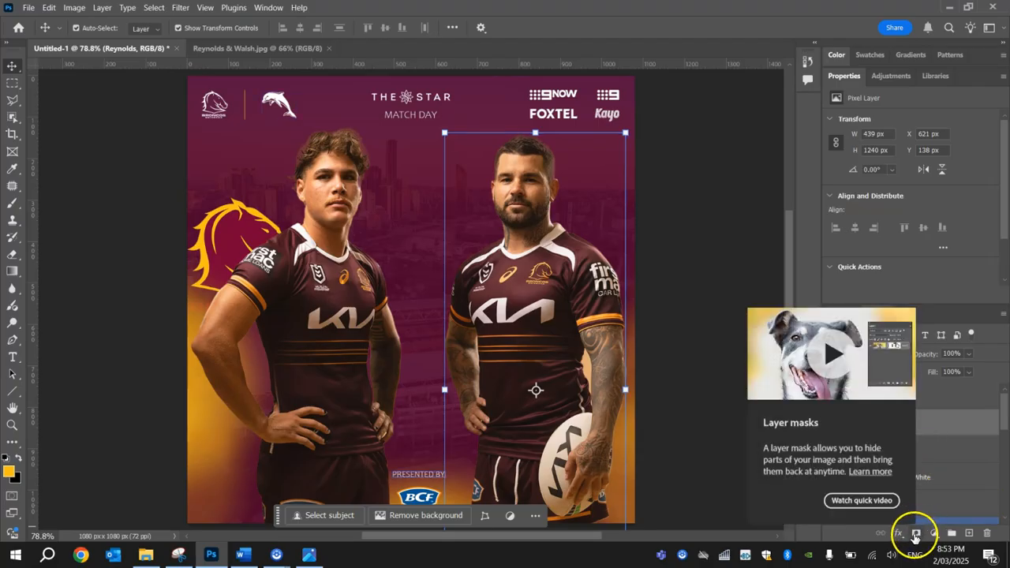
click(915, 533)
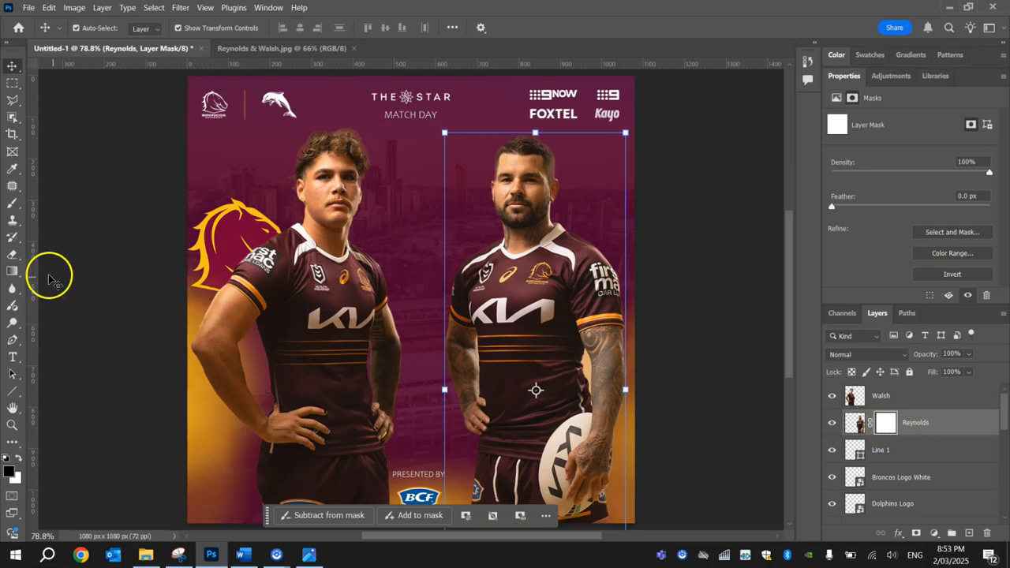
click(13, 272)
right_click(13, 272)
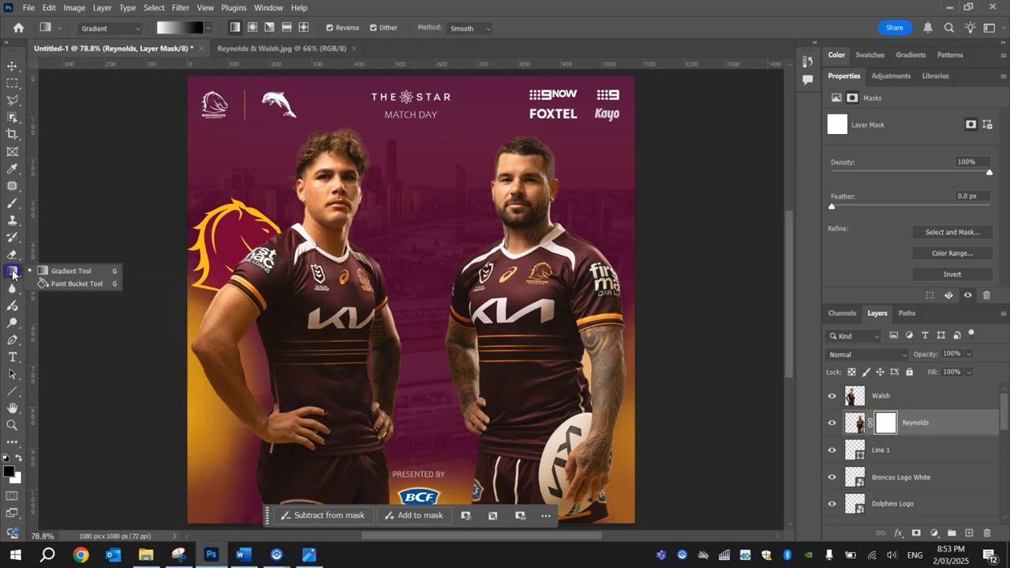
click(56, 271)
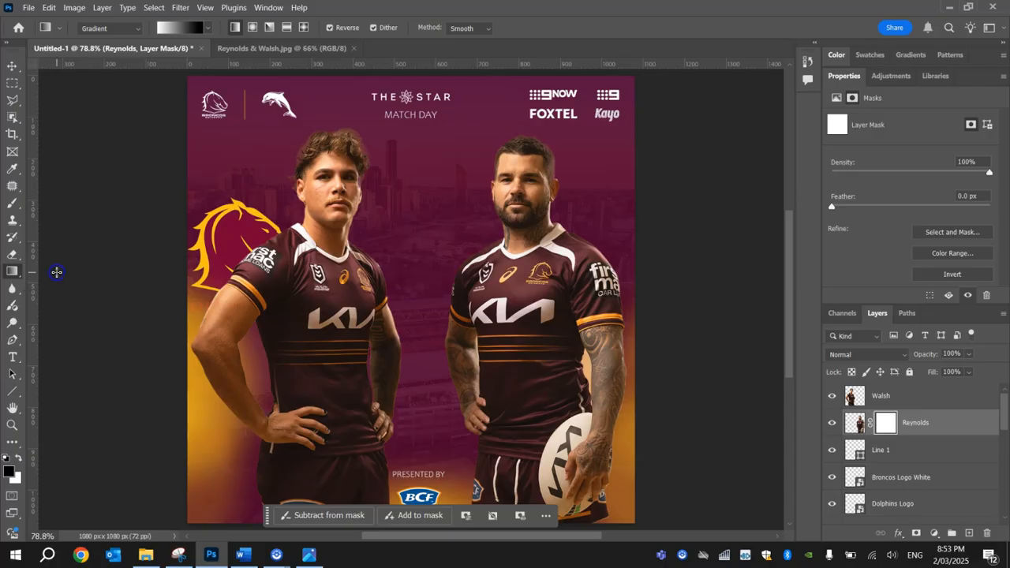
click(210, 29)
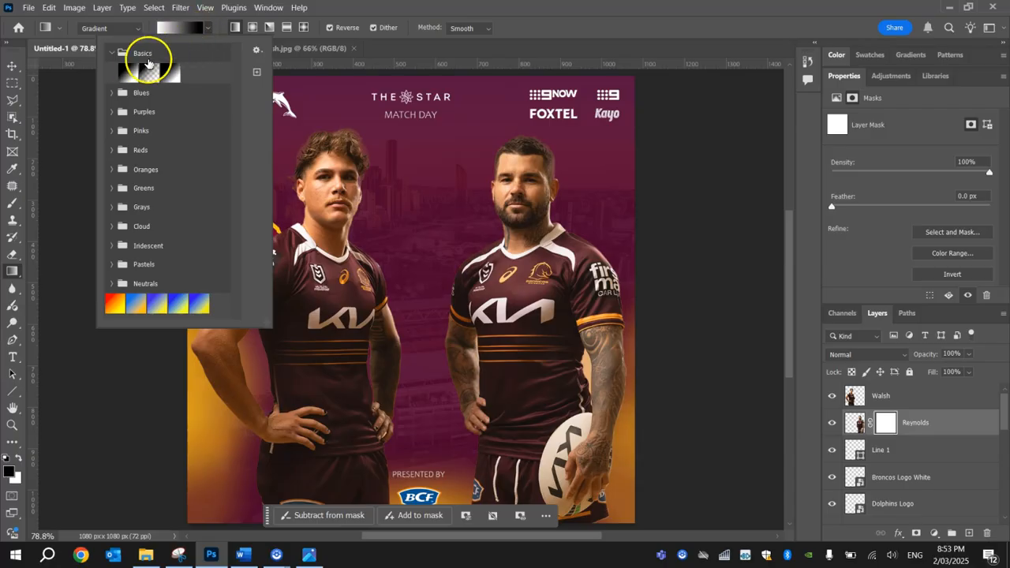
click(111, 52)
click(110, 52)
click(124, 73)
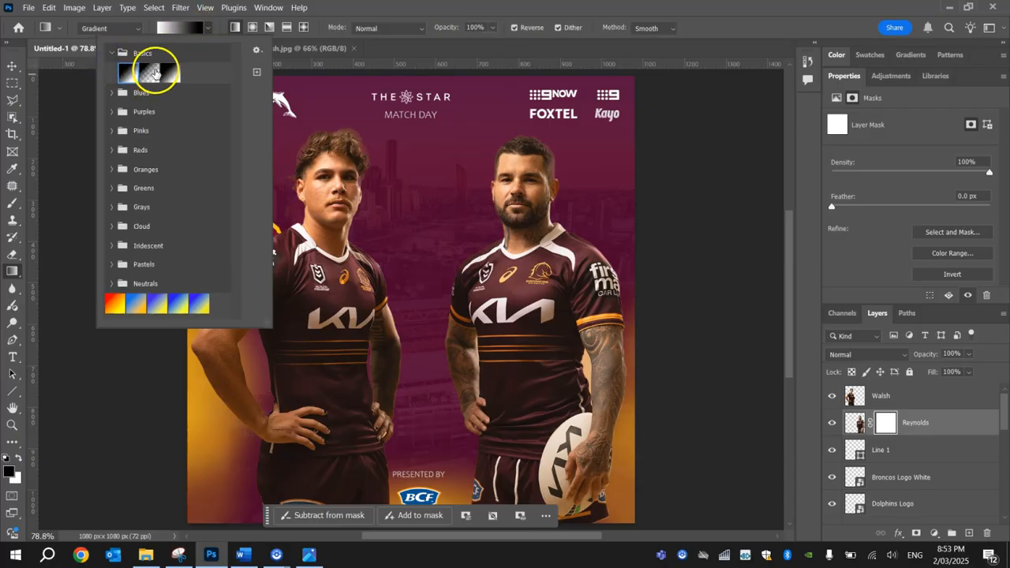
click(153, 73)
click(130, 74)
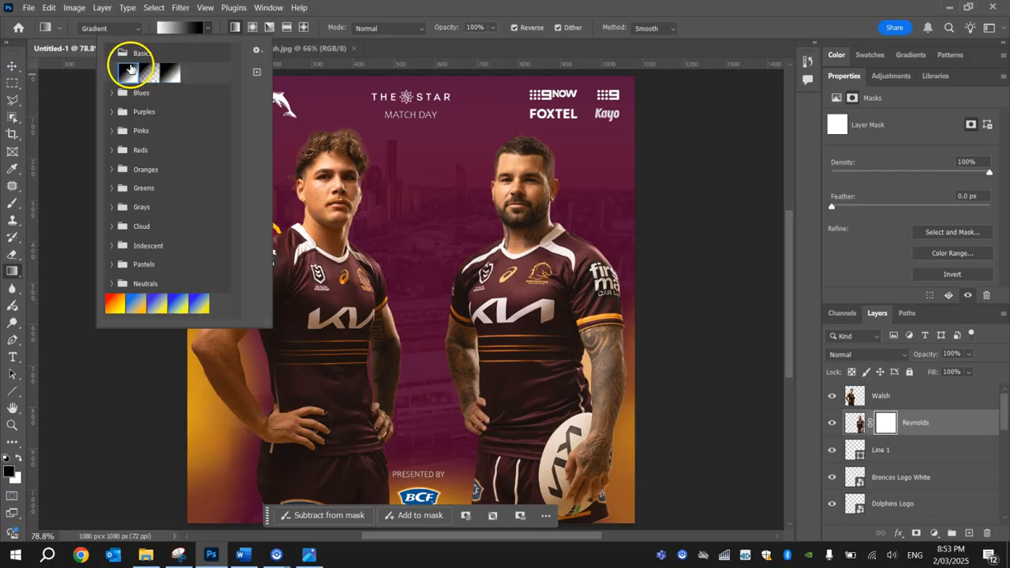
click(208, 28)
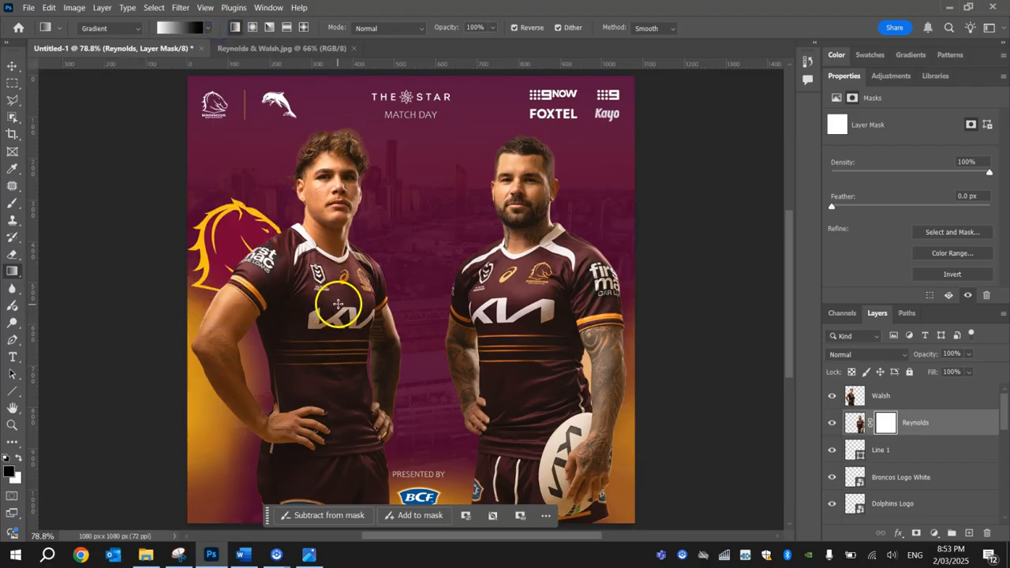
Draw a vertical gradient on the Reynolds mask from his chest to his waist, fading his lower body out.
drag(328, 309, 379, 342)
key(ctrl+z)
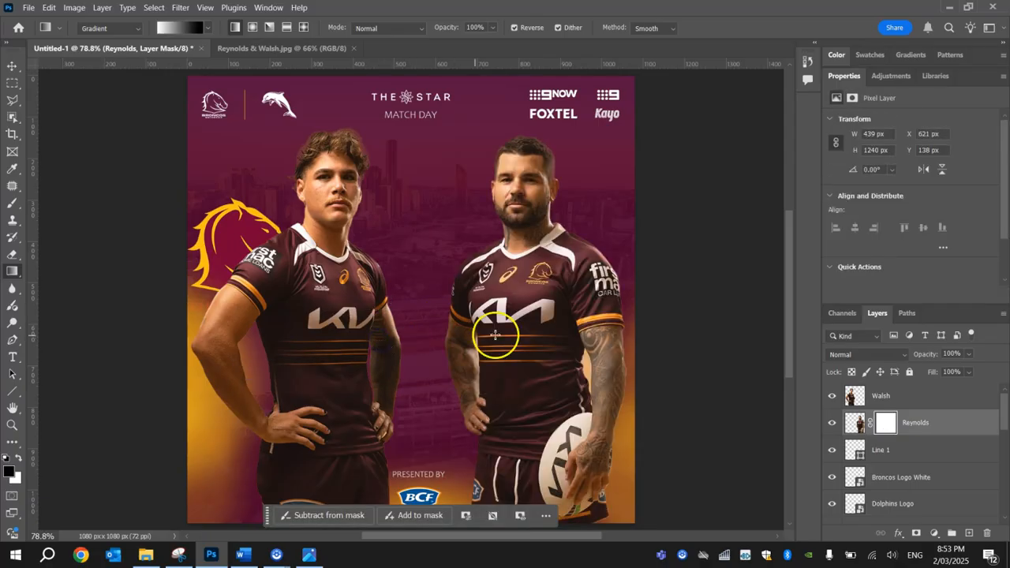
drag(513, 318, 514, 378)
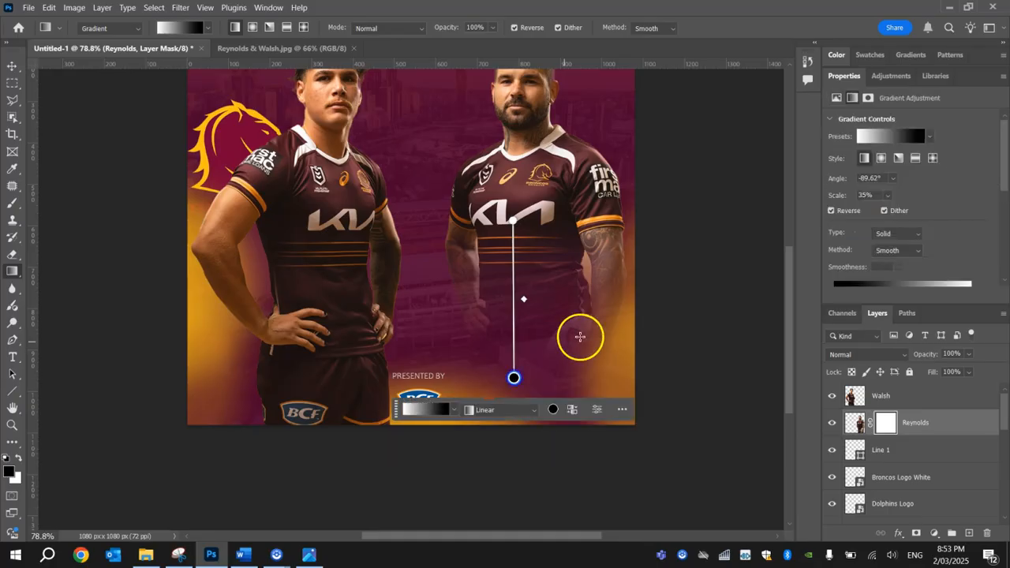
scroll(598, 308, up, 2)
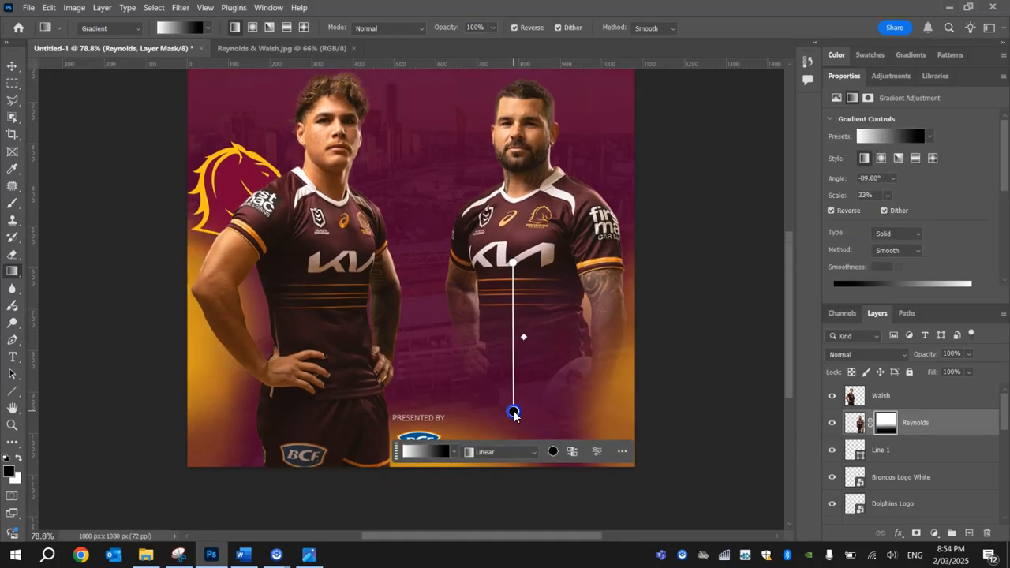
drag(513, 410, 514, 410)
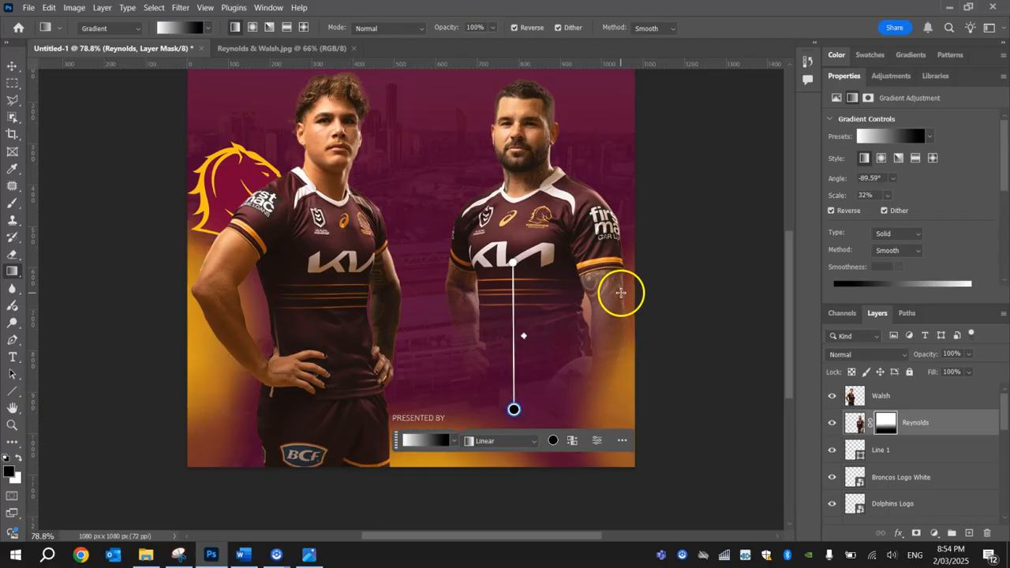
click(12, 65)
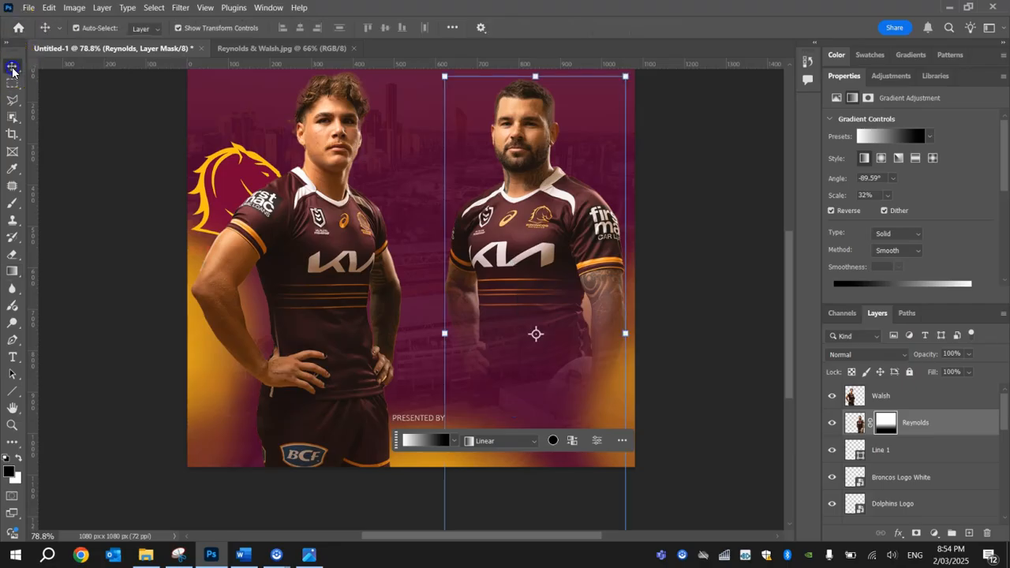
click(124, 198)
scroll(148, 205, up, 2)
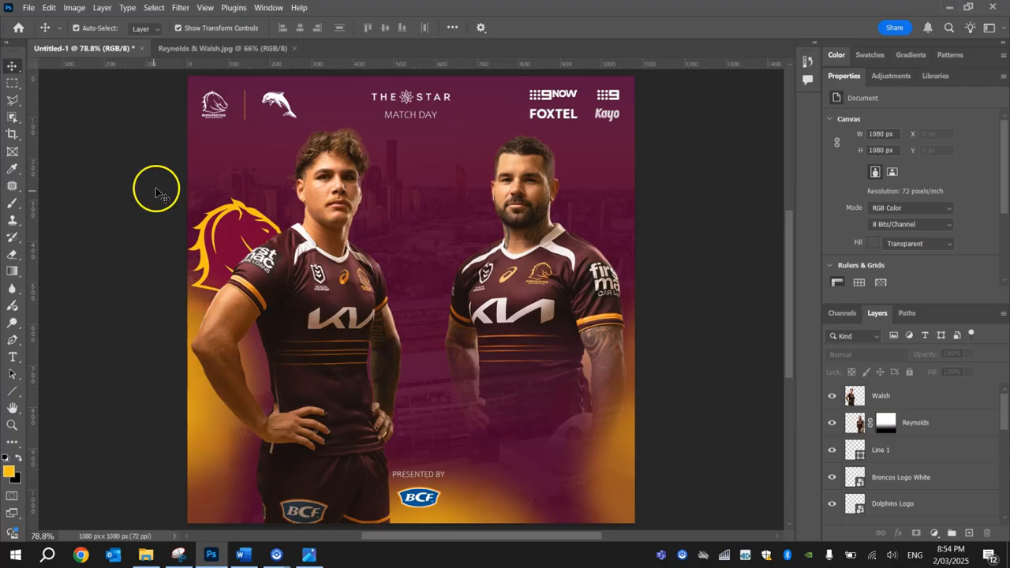
Select the Walsh layer and add a layer mask to it.
click(622, 379)
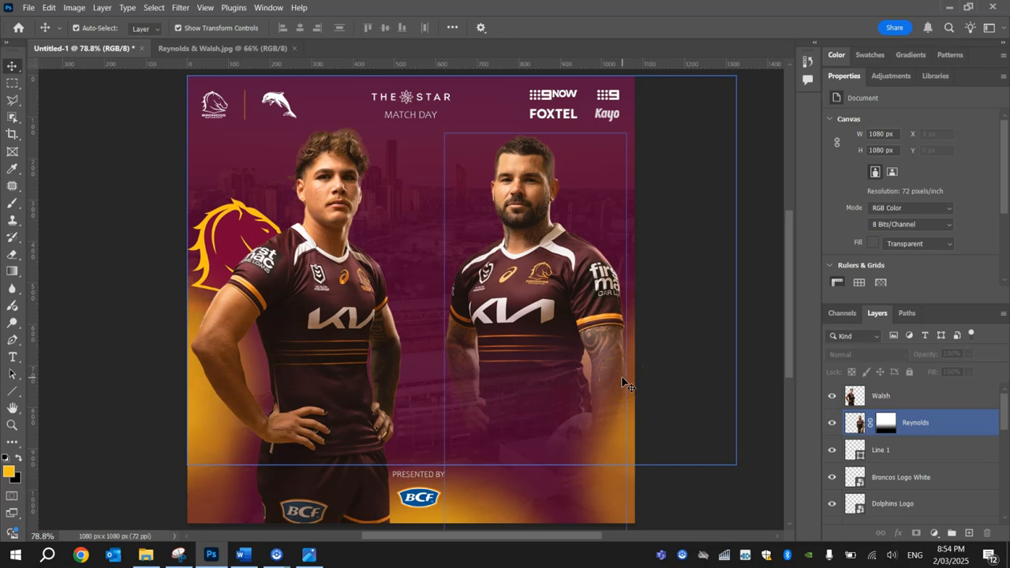
click(288, 371)
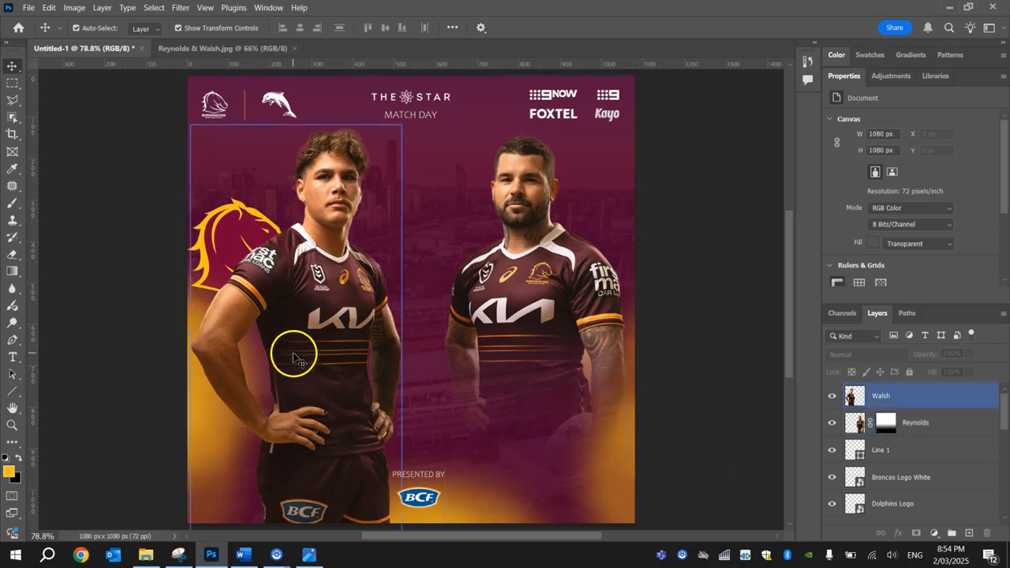
click(927, 399)
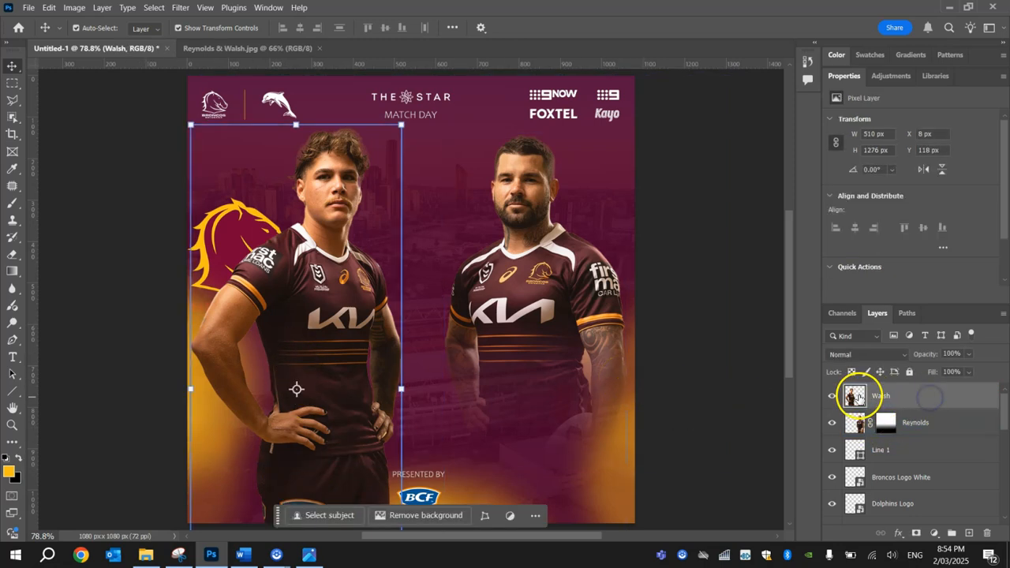
drag(926, 399, 914, 534)
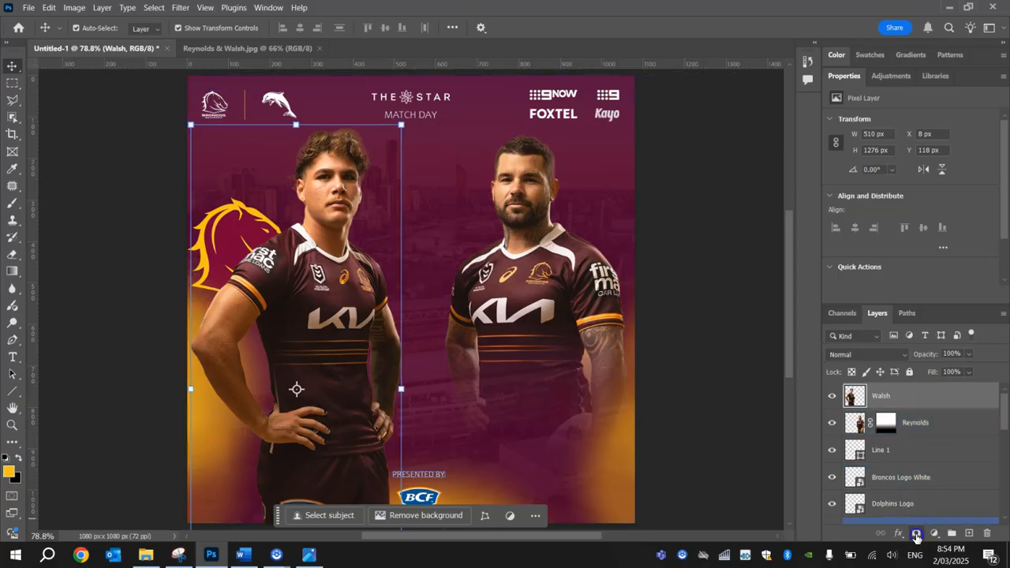
click(915, 536)
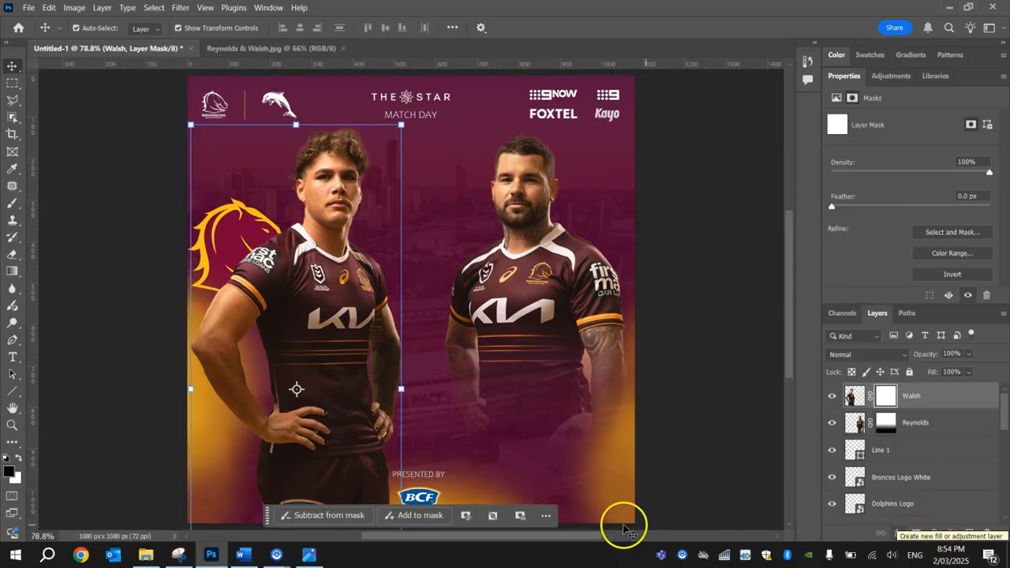
Draw a vertical black-to-white gradient on the Walsh mask from his chest down, fading his lower body out.
click(11, 270)
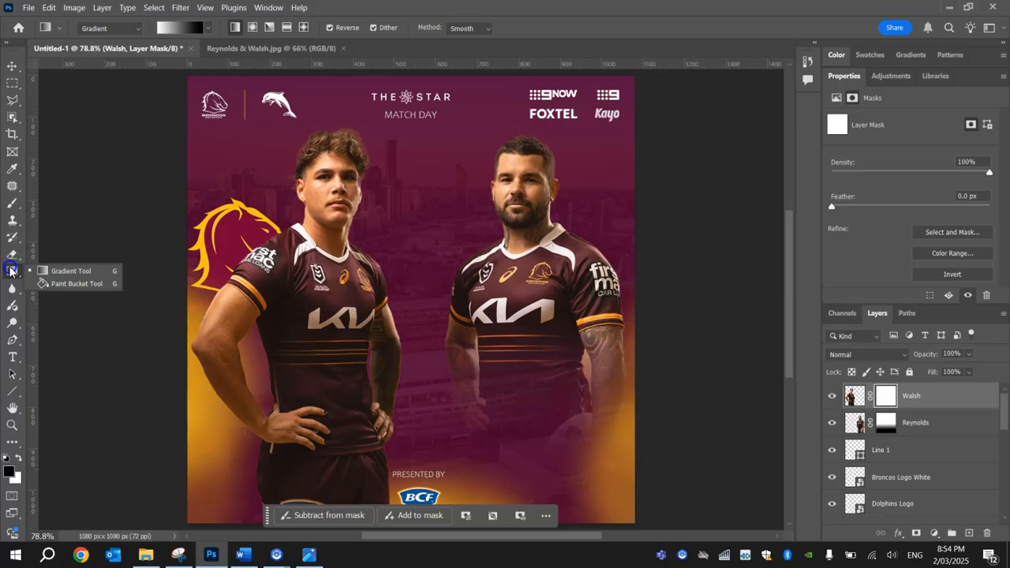
click(39, 271)
click(211, 27)
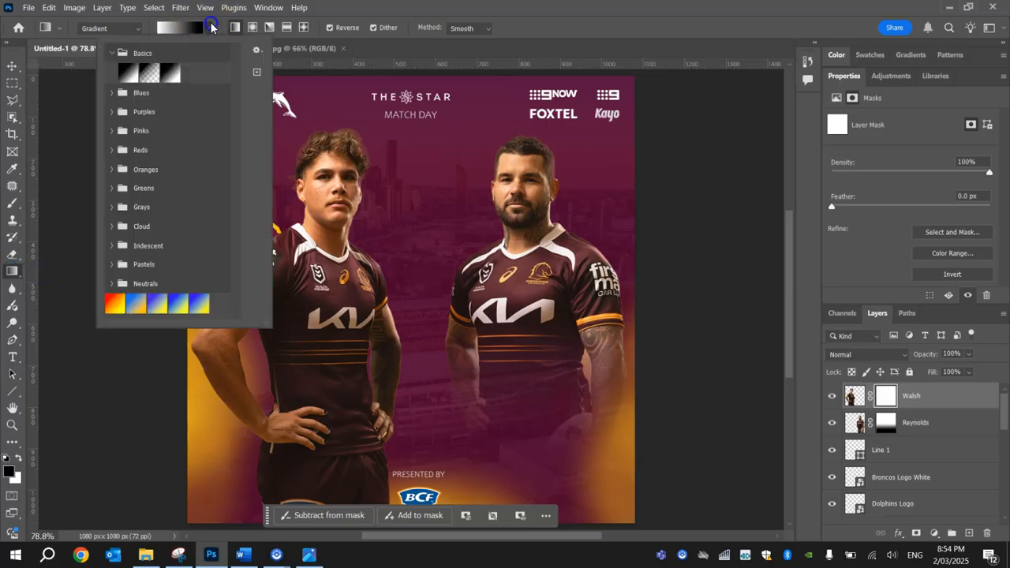
click(112, 52)
click(112, 52)
click(124, 69)
click(209, 27)
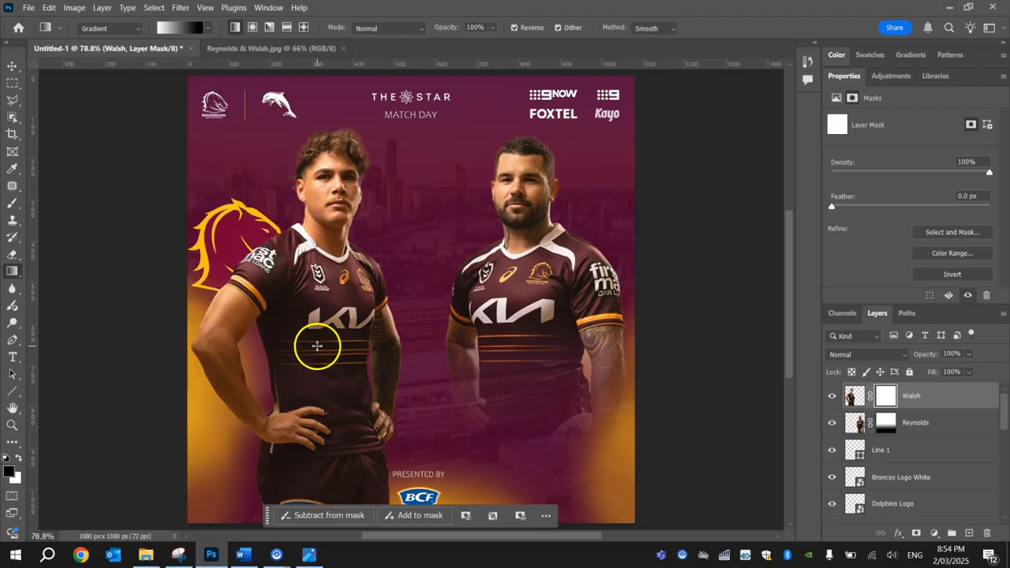
drag(322, 331, 321, 471)
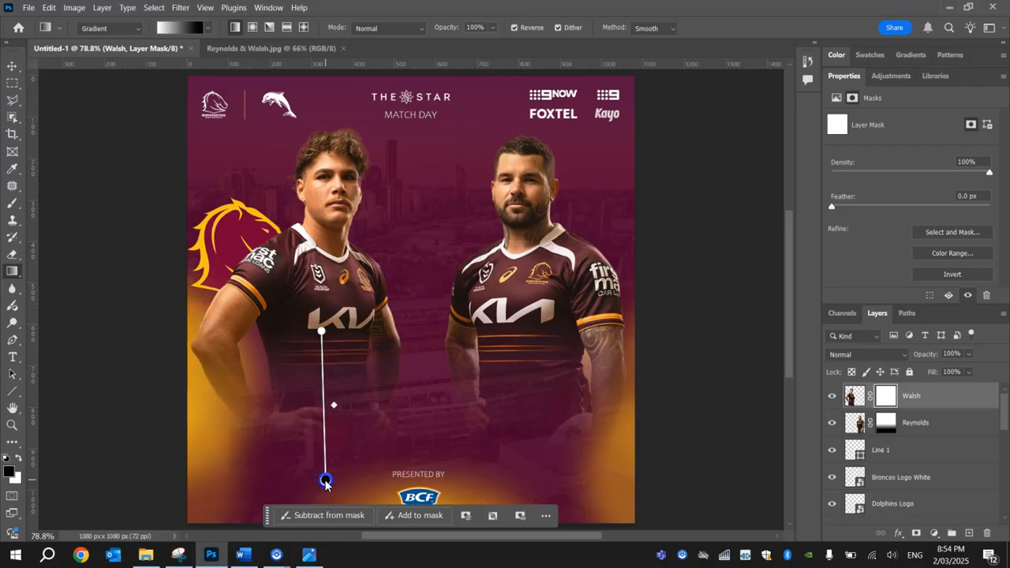
drag(326, 482, 326, 468)
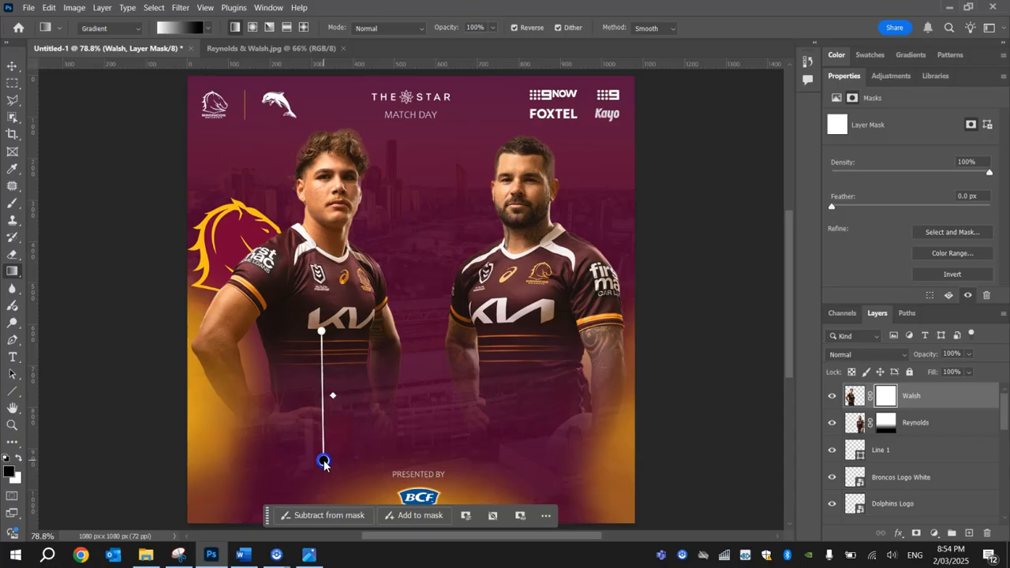
drag(324, 461, 324, 461)
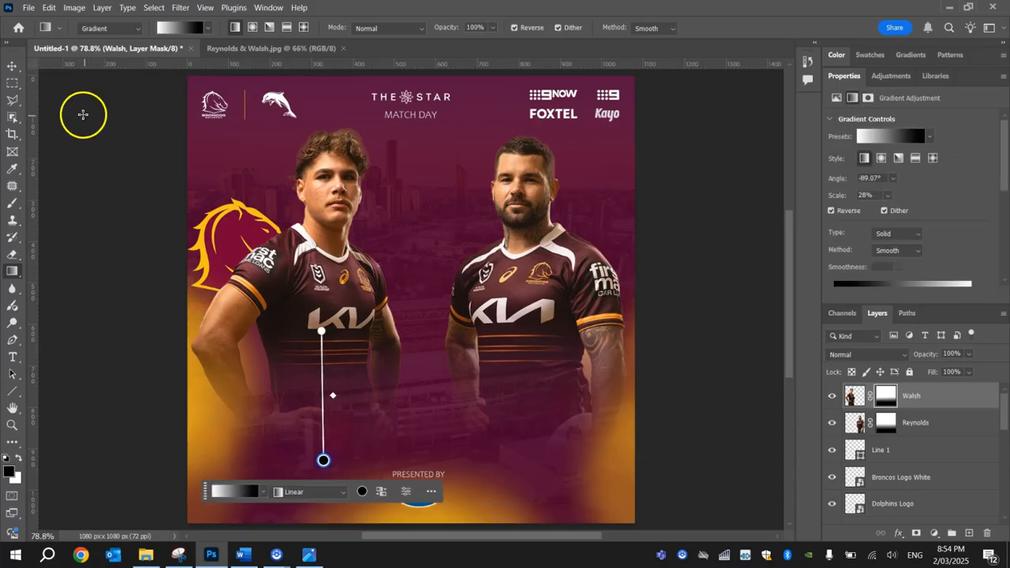
click(12, 66)
click(81, 138)
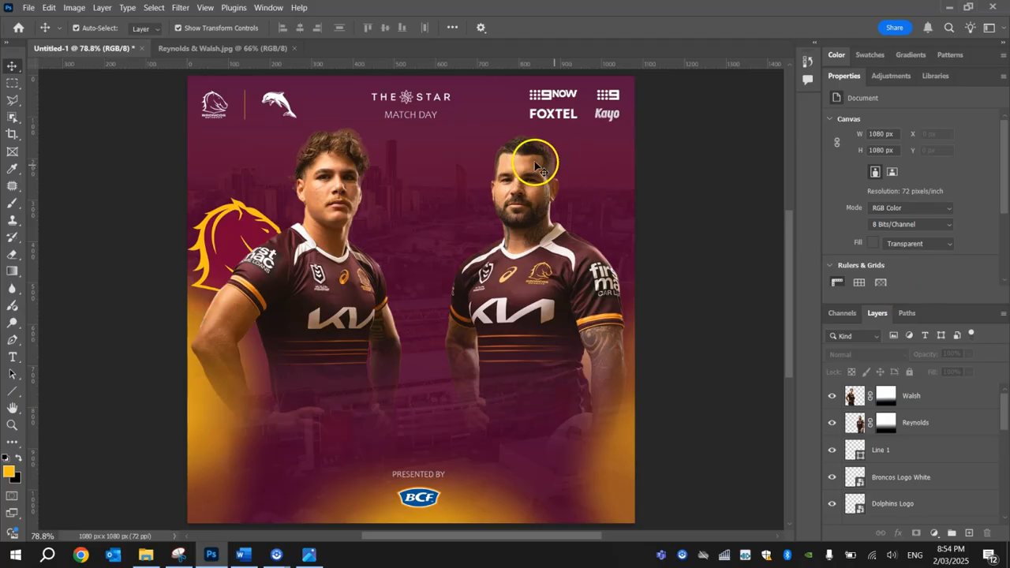
Open the layer style settings for the Reynolds layer and enable the Outer Glow effect.
click(536, 204)
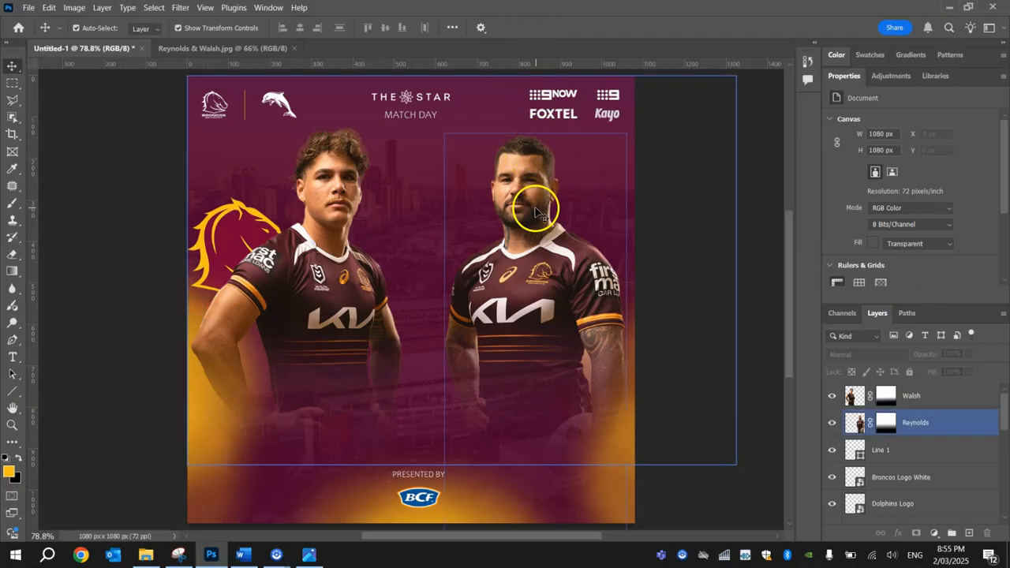
click(959, 424)
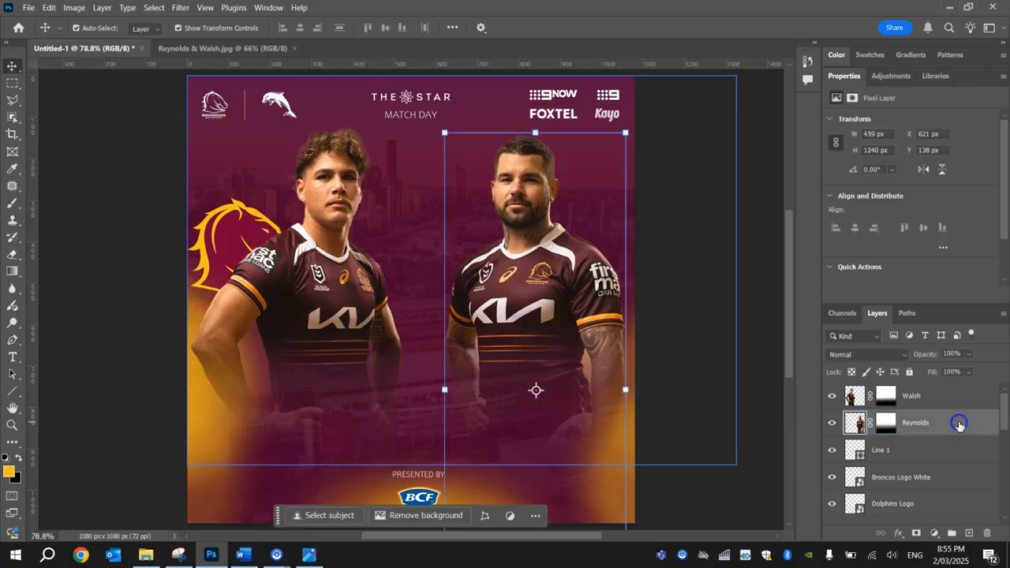
double_click(959, 425)
drag(256, 11, 228, 135)
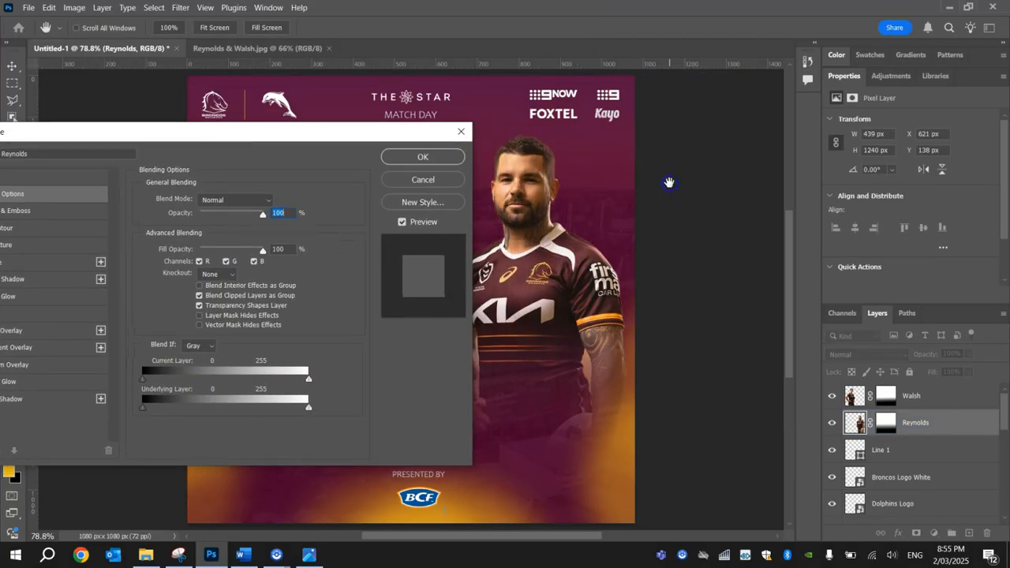
click(669, 183)
drag(670, 183, 558, 401)
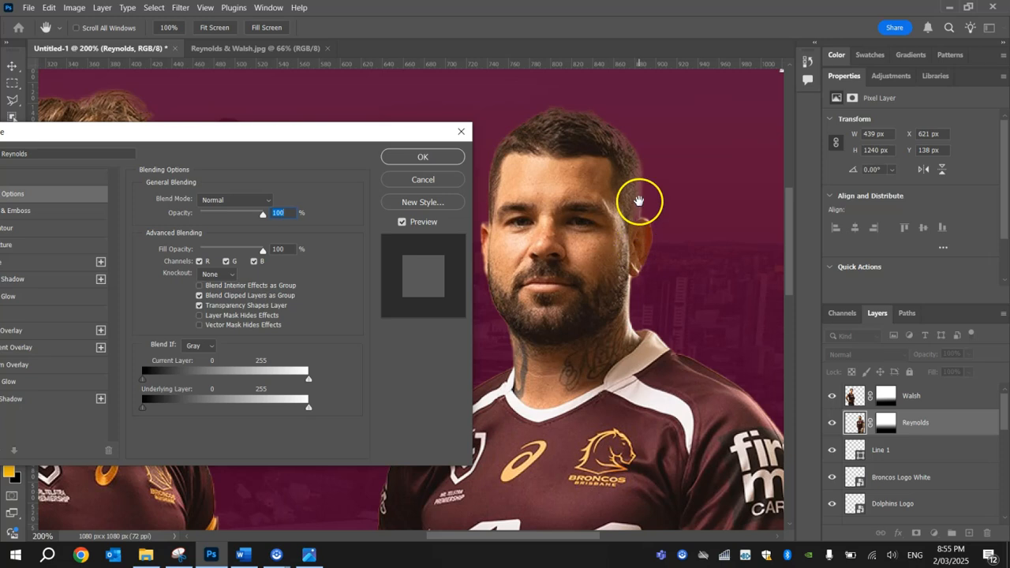
drag(238, 140, 336, 74)
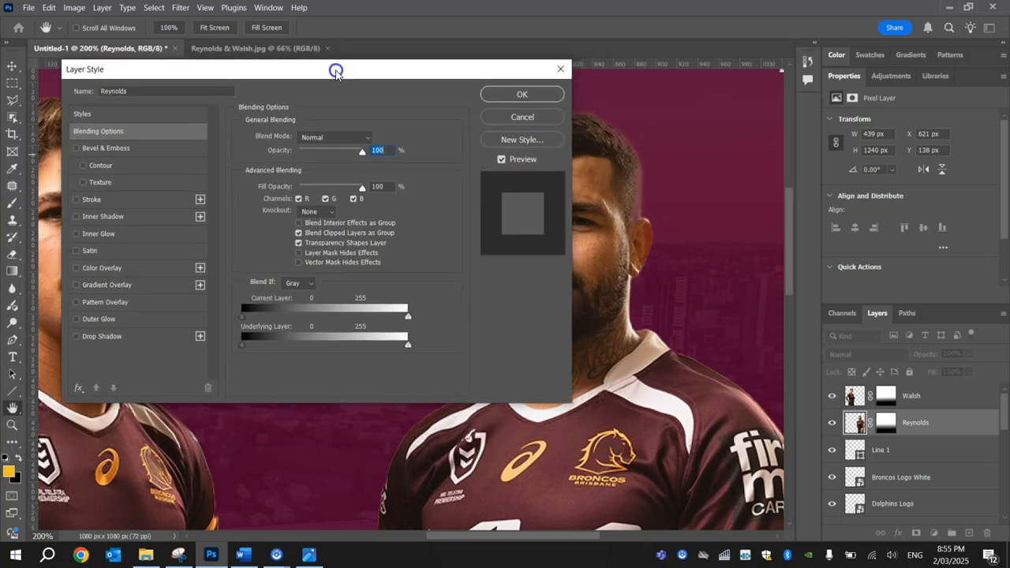
click(110, 320)
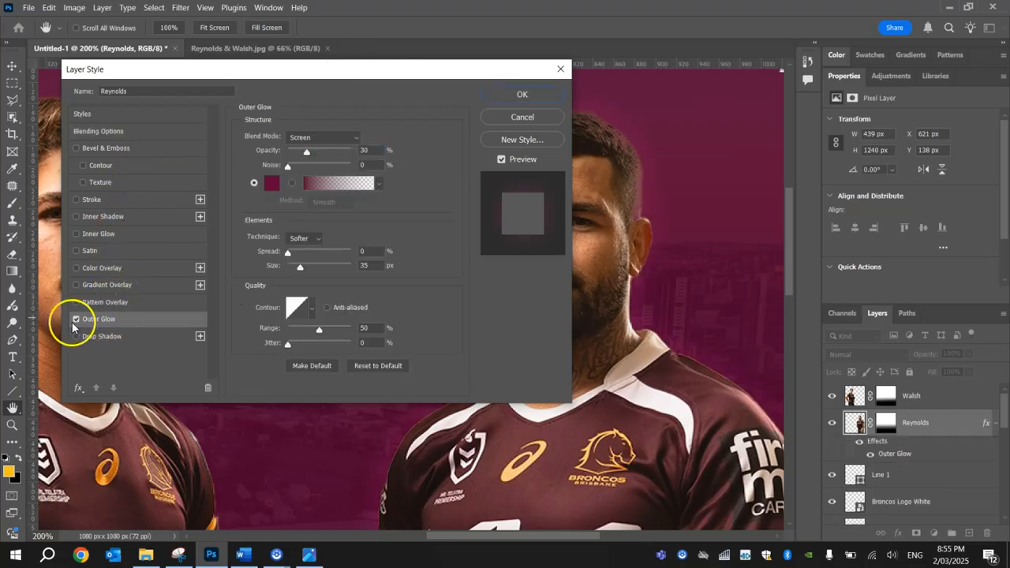
click(76, 320)
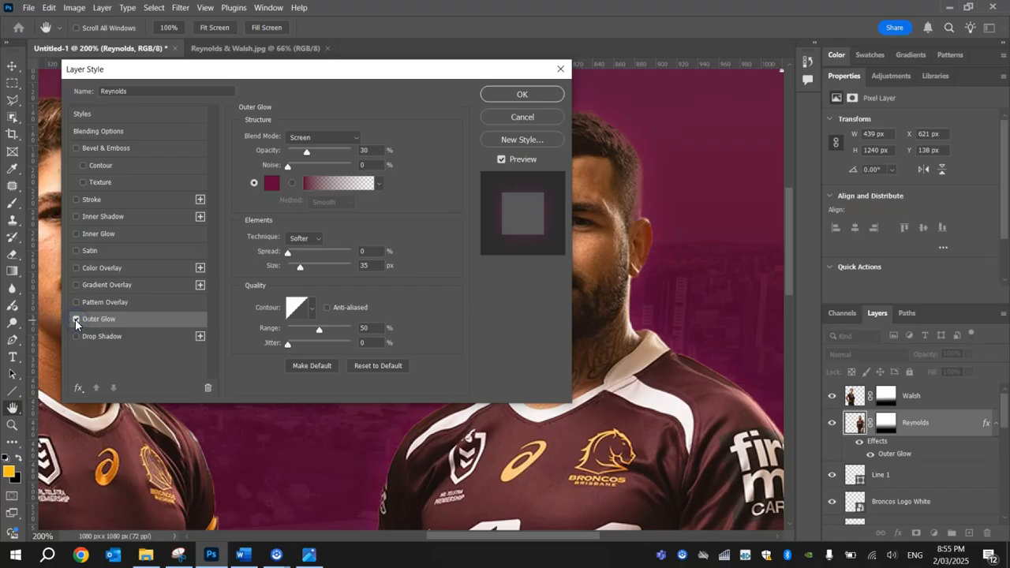
Set the outer glow to Screen blending at 50% opacity with the colour #600337.
drag(373, 70, 324, 77)
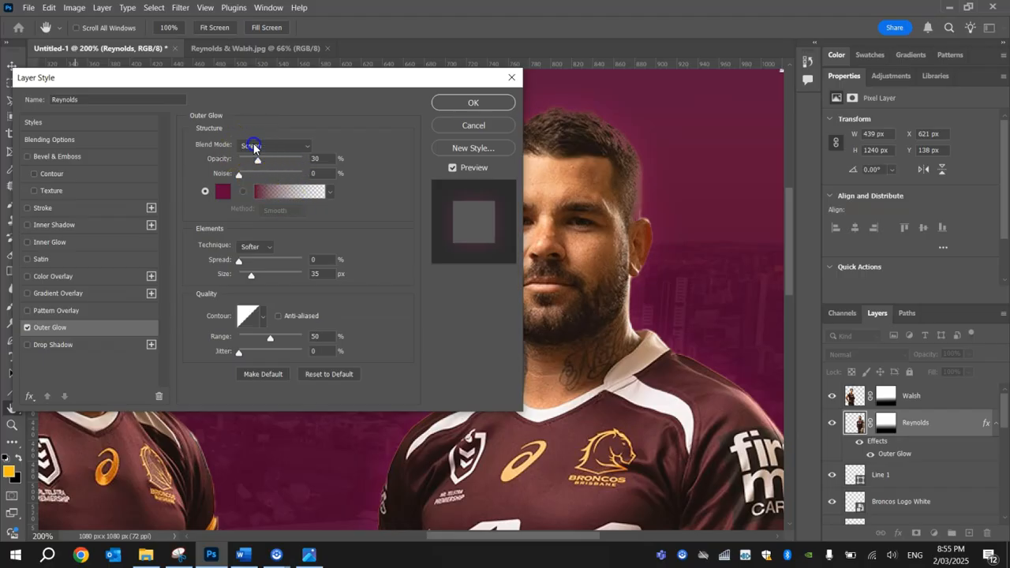
click(253, 147)
click(267, 275)
click(389, 176)
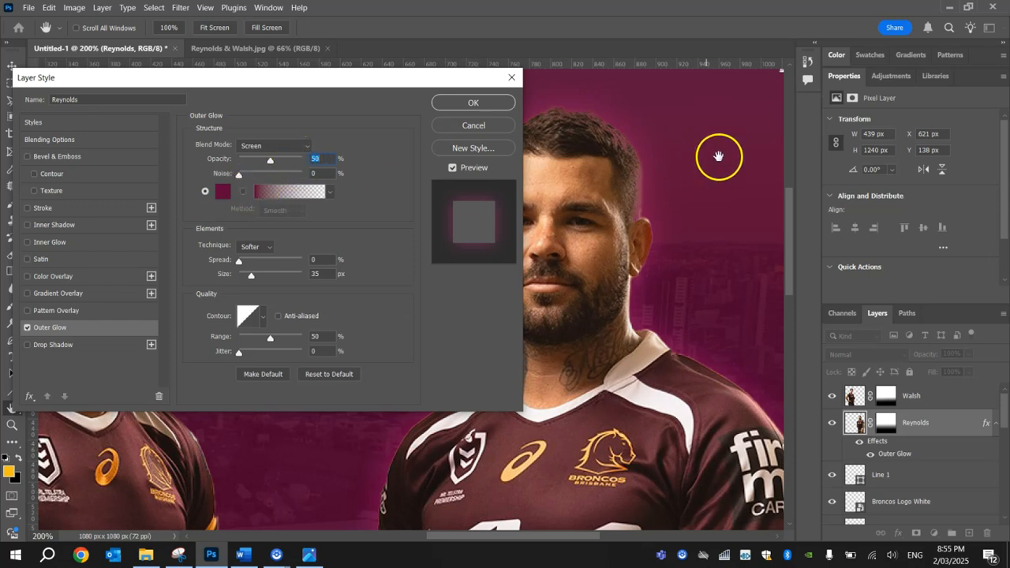
click(222, 193)
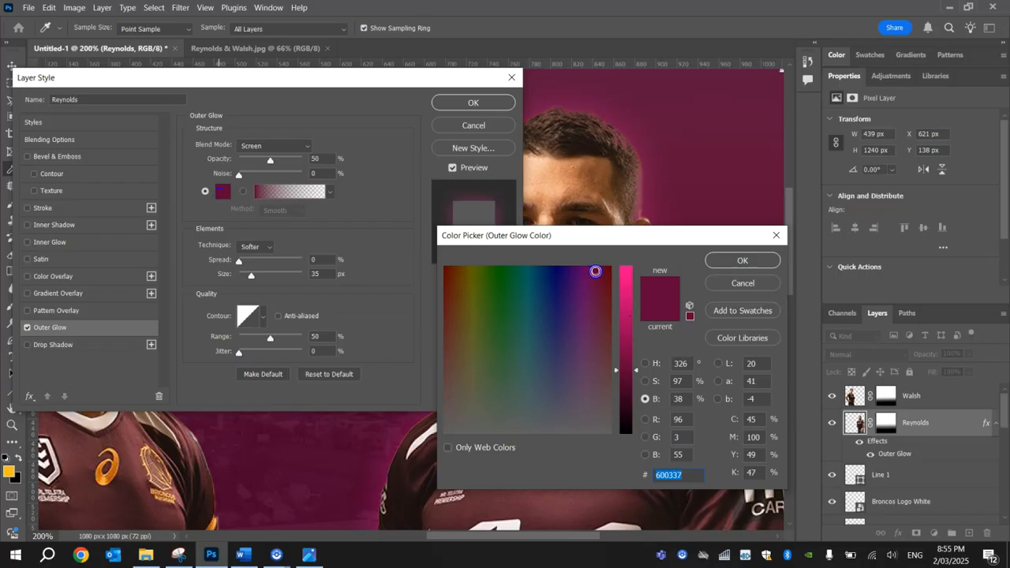
click(739, 265)
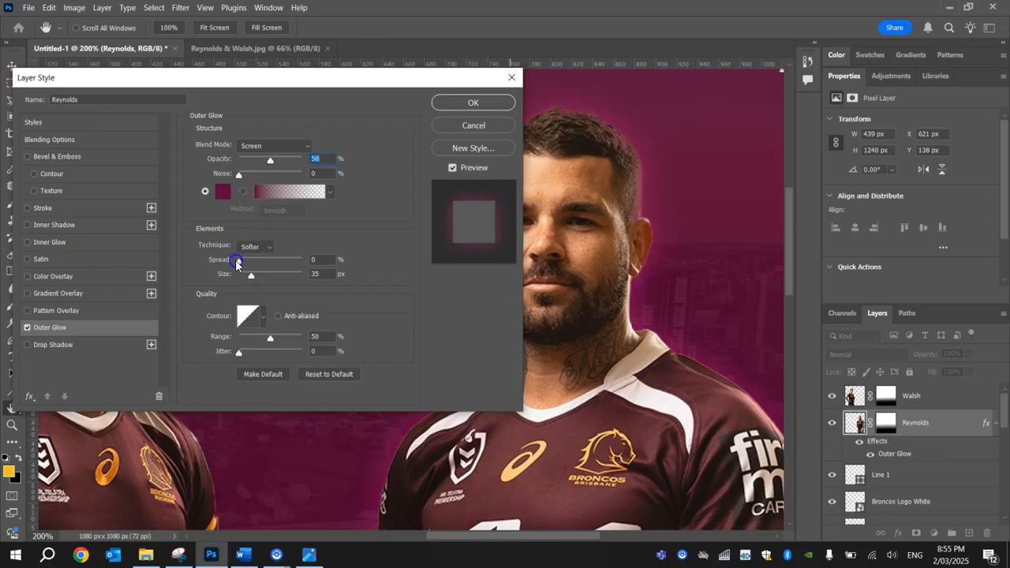
Set the outer glow spread to 0 and size to 20 px, then apply the layer style.
drag(247, 266, 226, 265)
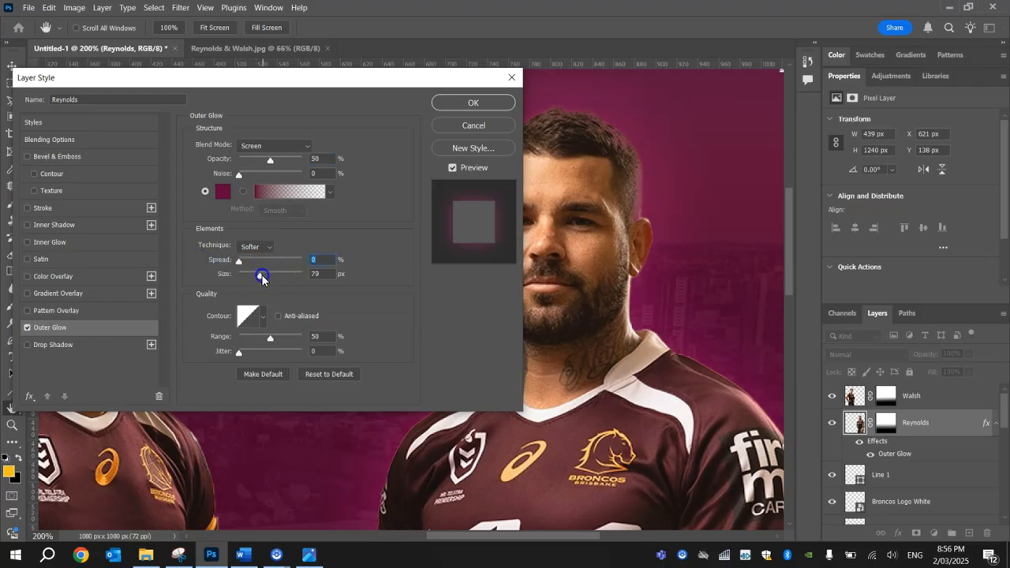
mouse_move(254, 277)
mouse_down()
mouse_move(239, 274)
mouse_move(272, 278)
mouse_move(242, 279)
mouse_move(251, 282)
mouse_up()
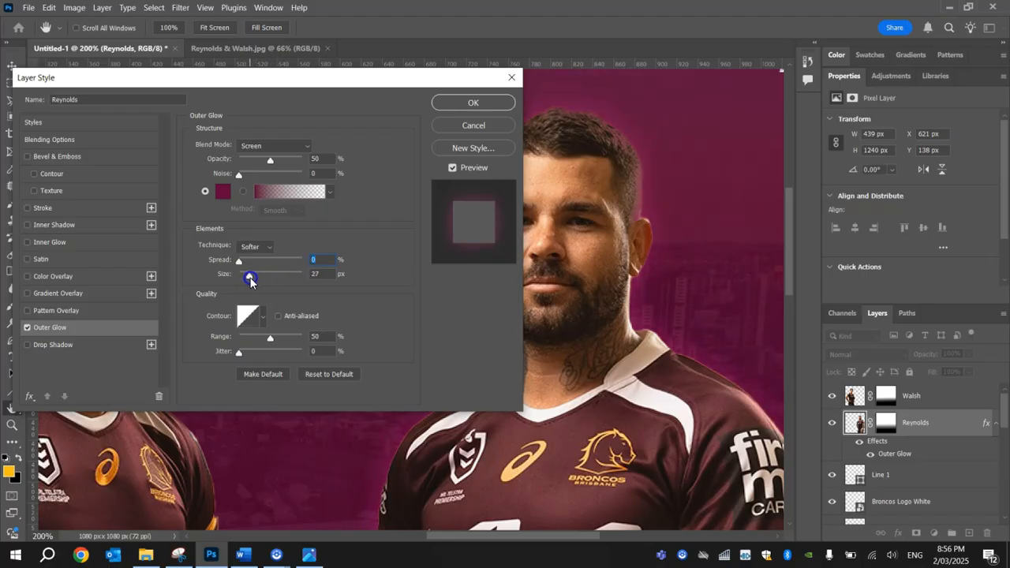
drag(314, 274, 333, 274)
click(450, 101)
Zoom out and examine the outer glow around the player on the poster.
scroll(506, 312, down, 2)
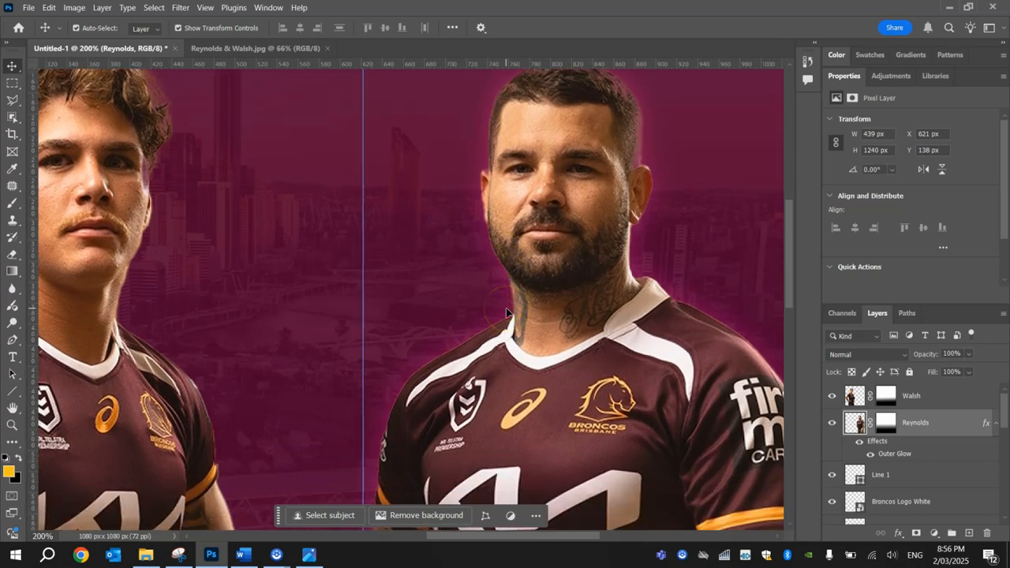
scroll(473, 352, down, 2)
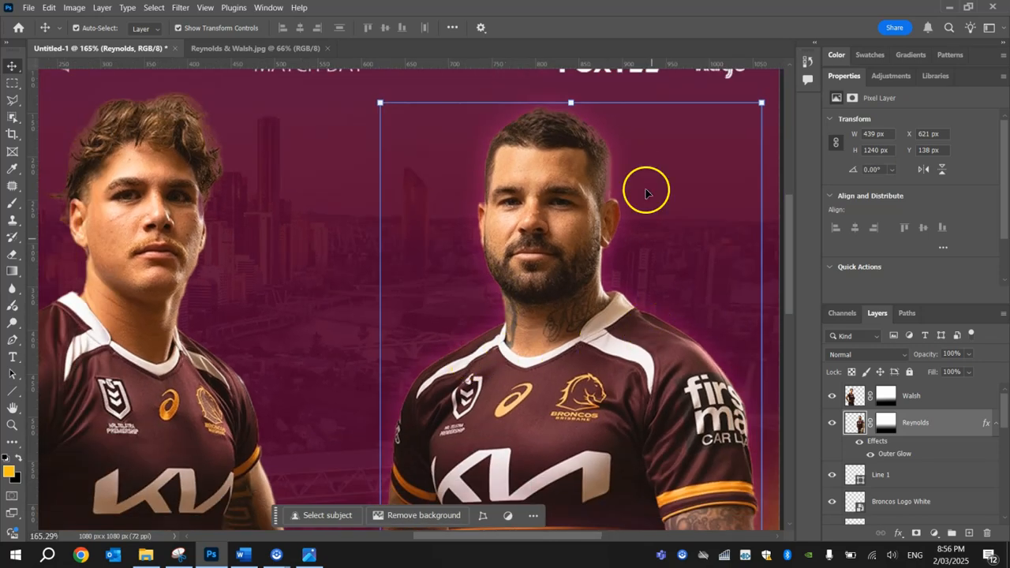
scroll(625, 167, up, 6)
scroll(617, 286, down, 9)
scroll(616, 293, down, 1)
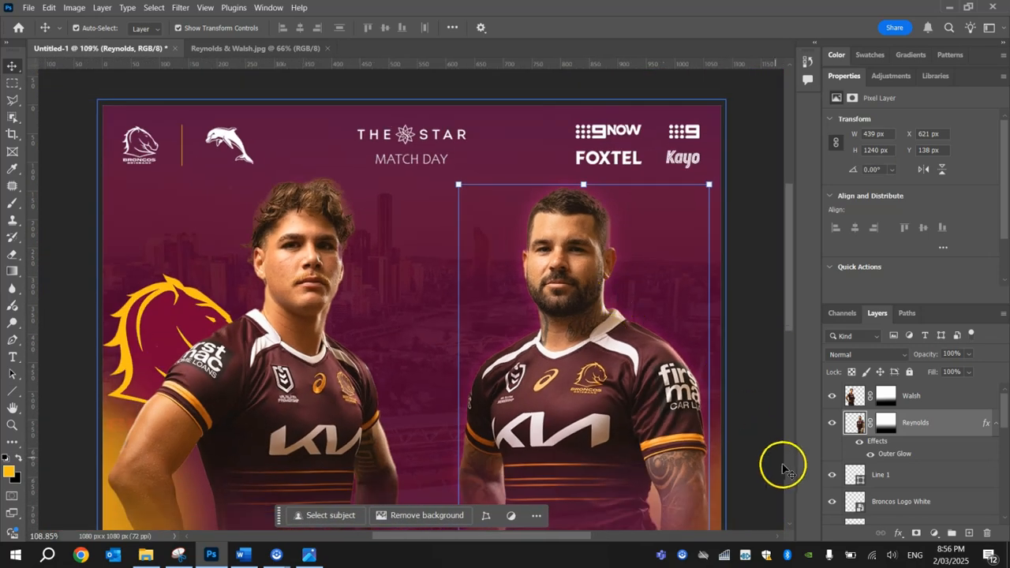
scroll(687, 391, down, 2)
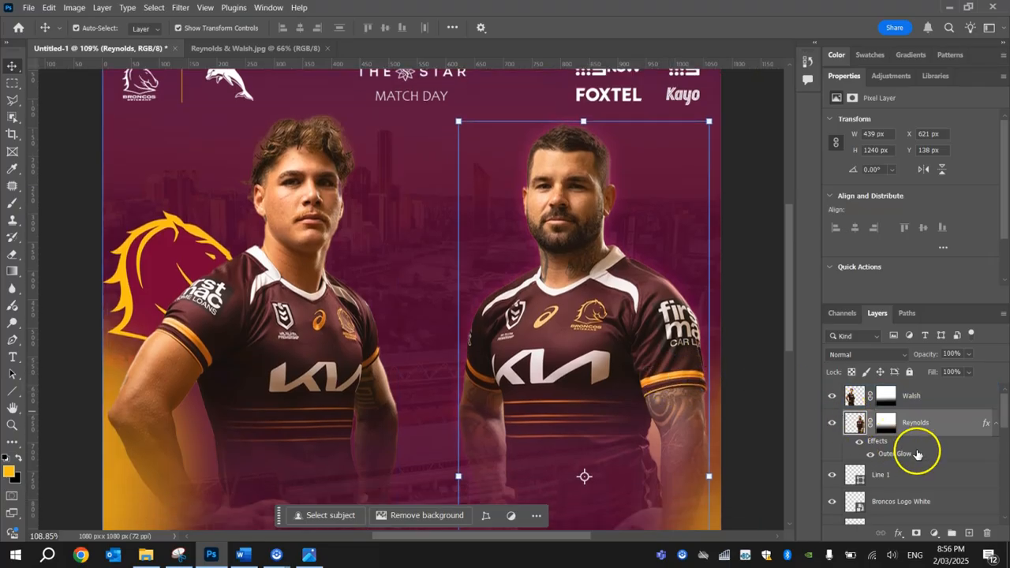
click(871, 456)
click(766, 314)
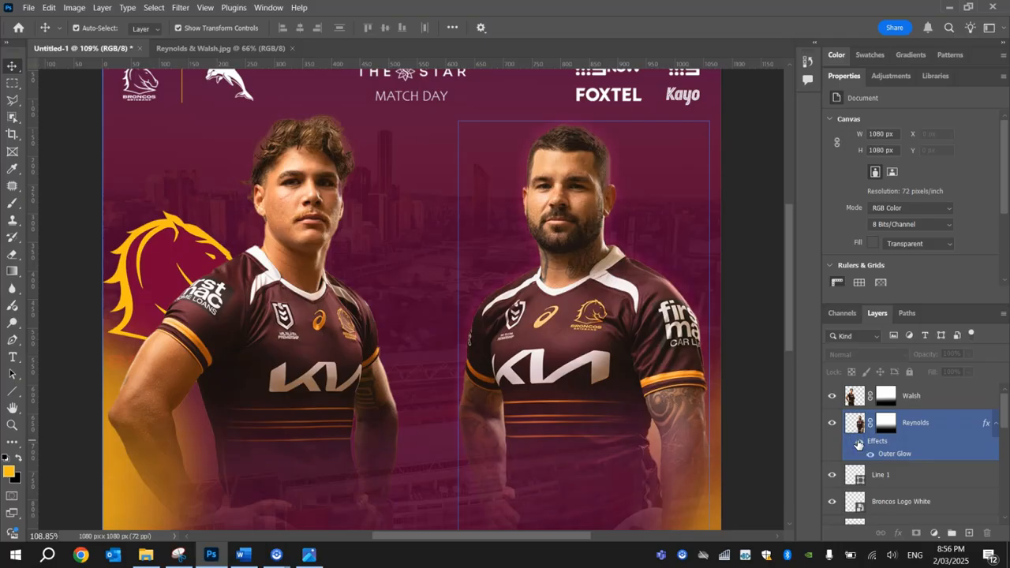
Apply an Outer Glow layer style to the Walsh layer and view the whole poster.
click(373, 196)
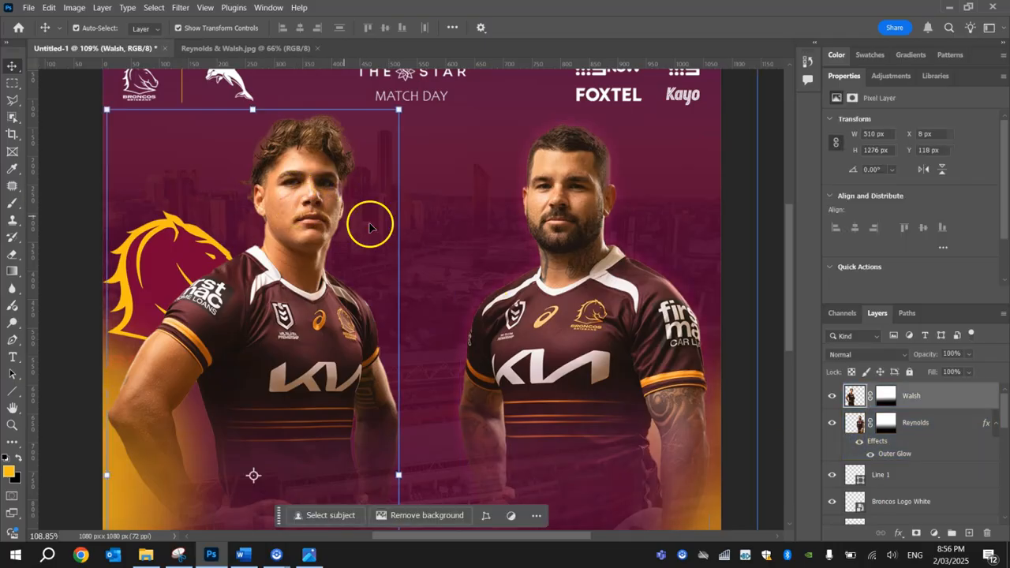
double_click(957, 397)
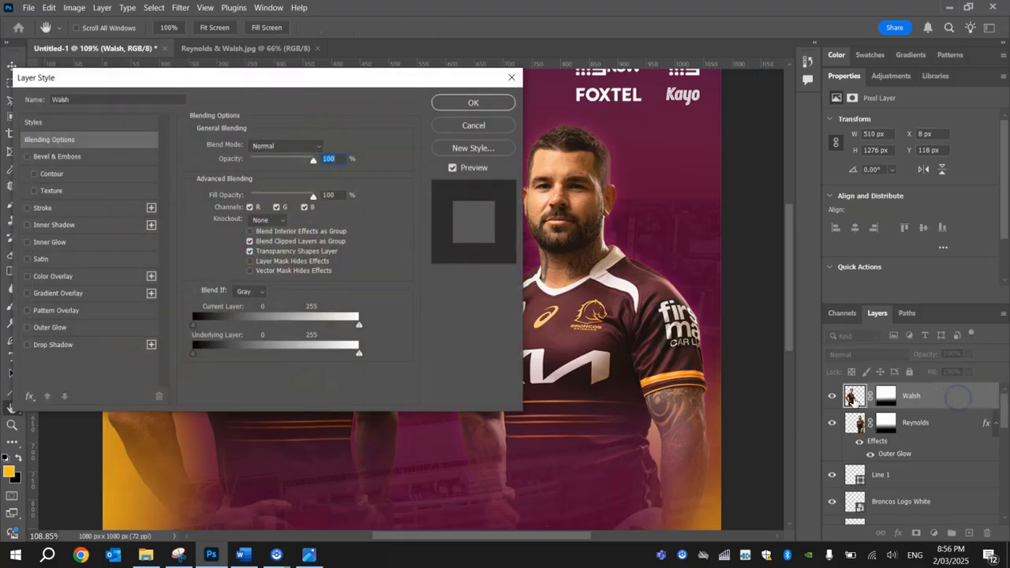
click(29, 328)
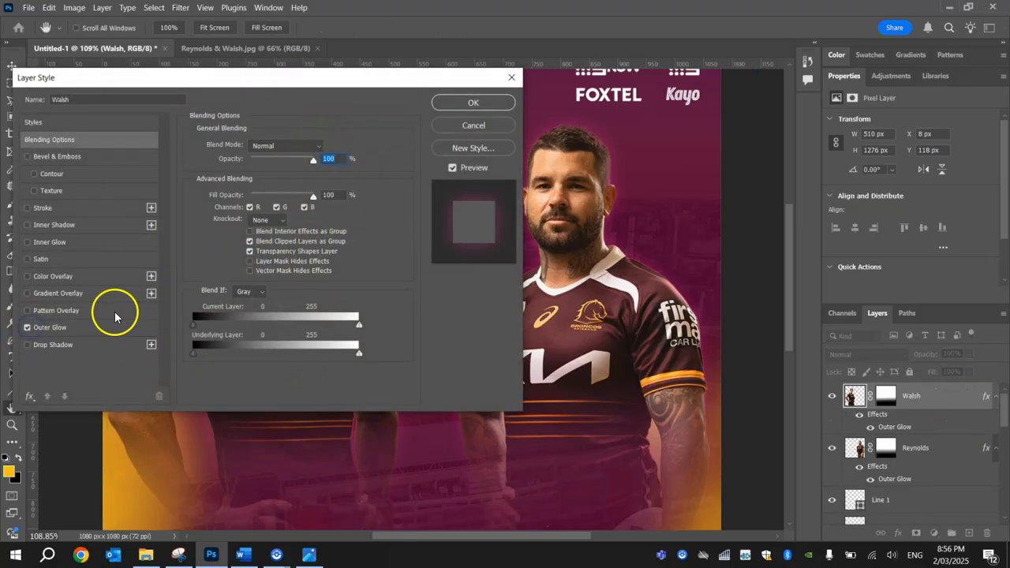
click(43, 328)
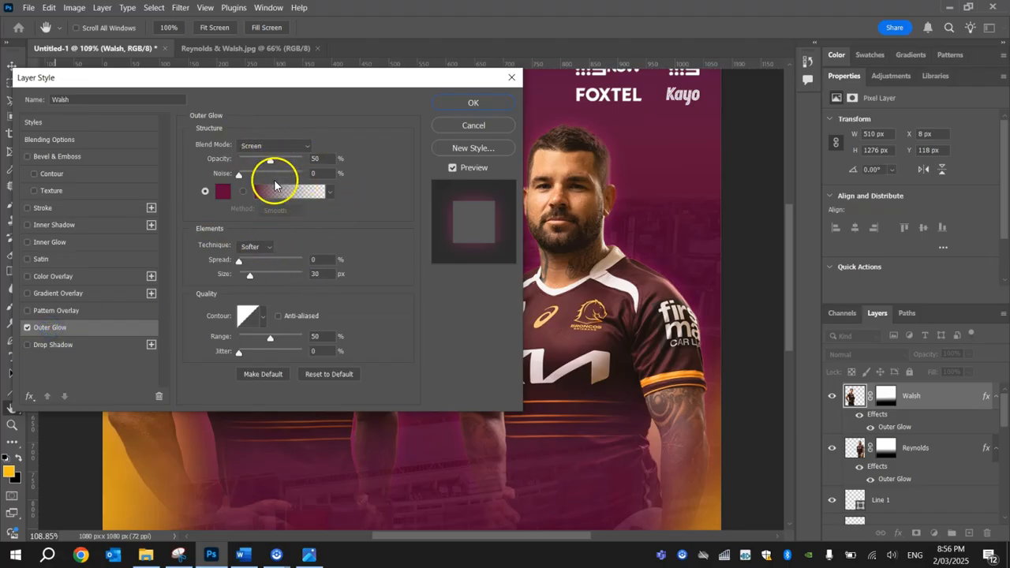
click(475, 105)
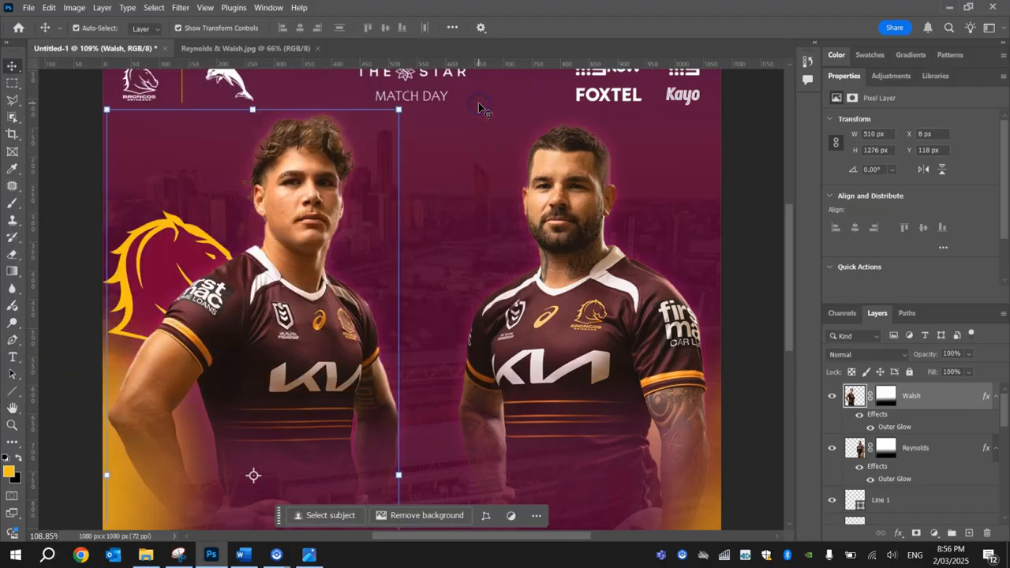
click(67, 168)
key(ctrl+0)
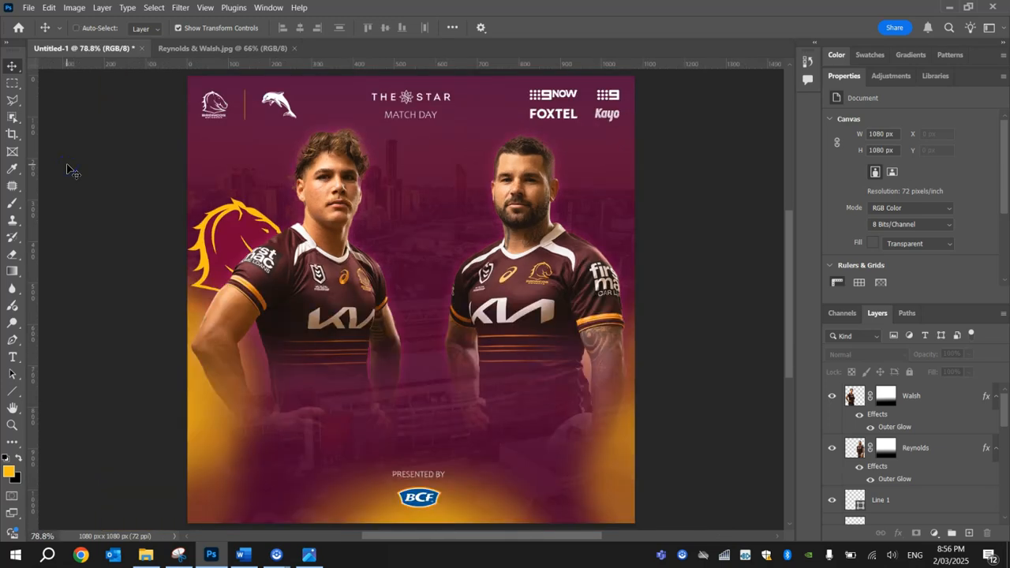